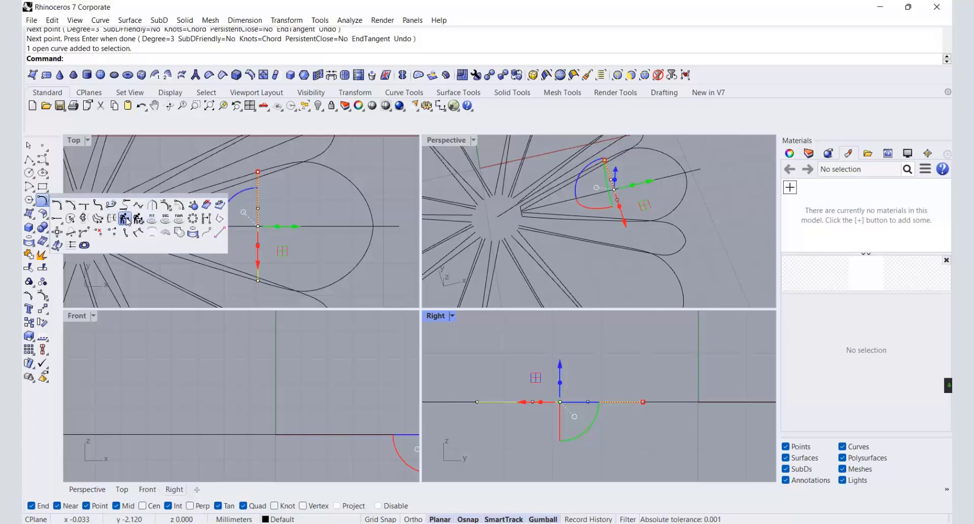
- Rebuild the curve across the wide petal with more control points and raise its seven inner points above the ground plane
{"action": "left_click", "coordinate": [113, 205]}
{"action": "left_click", "coordinate": [635, 329]}
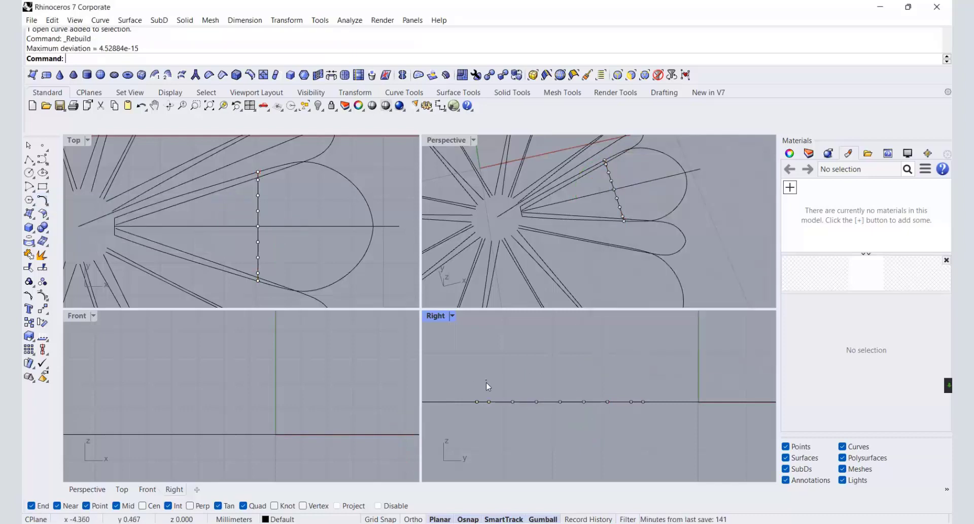
{"action": "left_click_drag", "start_coordinate": [627, 421], "coordinate": [629, 422]}
{"action": "left_click_drag", "start_coordinate": [566, 367], "coordinate": [565, 328]}
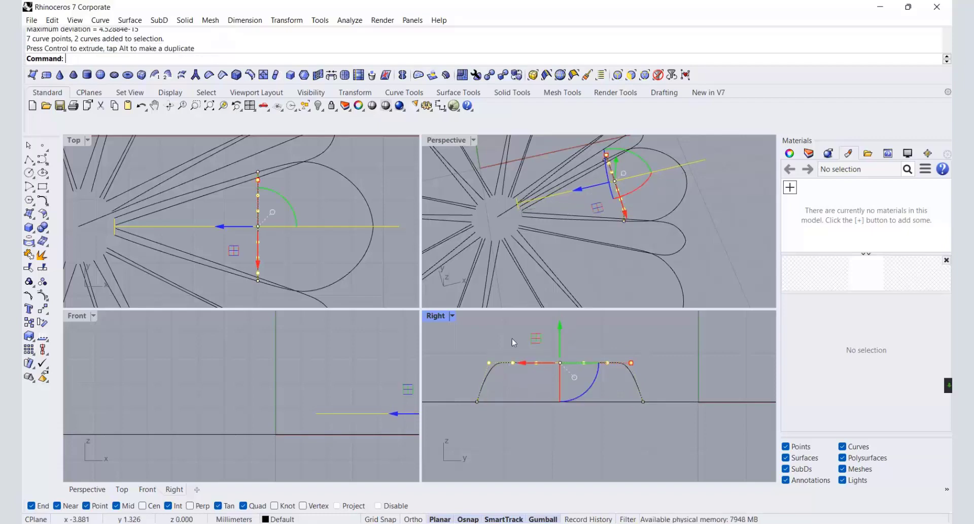
- Lower the five middle control points of the wide petal's cross-section, and lower the central ones further to form a concave dip
{"action": "left_click_drag", "start_coordinate": [506, 339], "coordinate": [584, 385]}
{"action": "left_click_drag", "start_coordinate": [558, 330], "coordinate": [558, 341]}
{"action": "key", "text": "Escape"}
{"action": "key", "text": "Escape"}
{"action": "left_click", "coordinate": [547, 378]}
{"action": "left_click", "coordinate": [579, 405]}
{"action": "key", "text": "F10"}
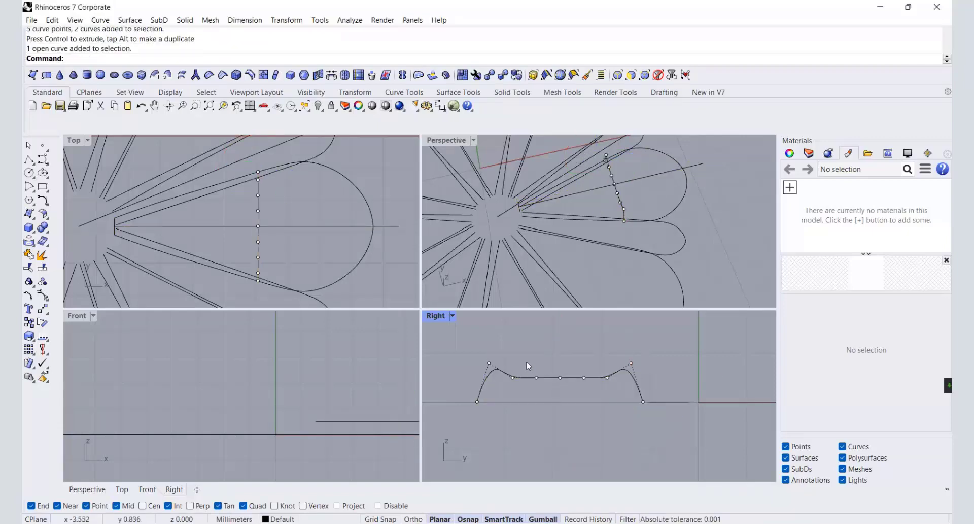
{"action": "left_click_drag", "start_coordinate": [590, 388], "coordinate": [590, 388]}
{"action": "left_click_drag", "start_coordinate": [564, 340], "coordinate": [565, 351]}
{"action": "key", "text": "Escape"}
{"action": "key", "text": "Escape"}
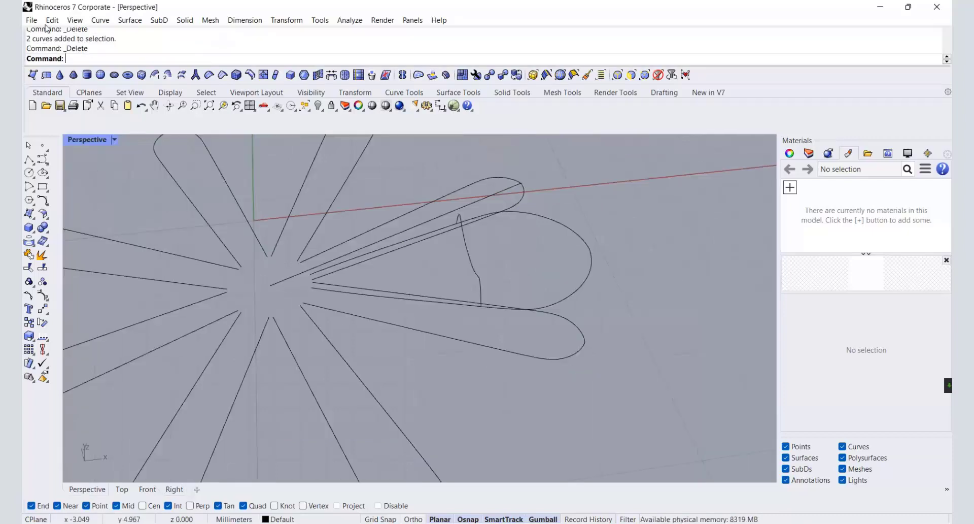
- Sweep the cross-section along the wide petal's two outline curves to surface the tapered part near the flower centre
{"action": "left_click", "coordinate": [130, 20]}
{"action": "left_click", "coordinate": [147, 68]}
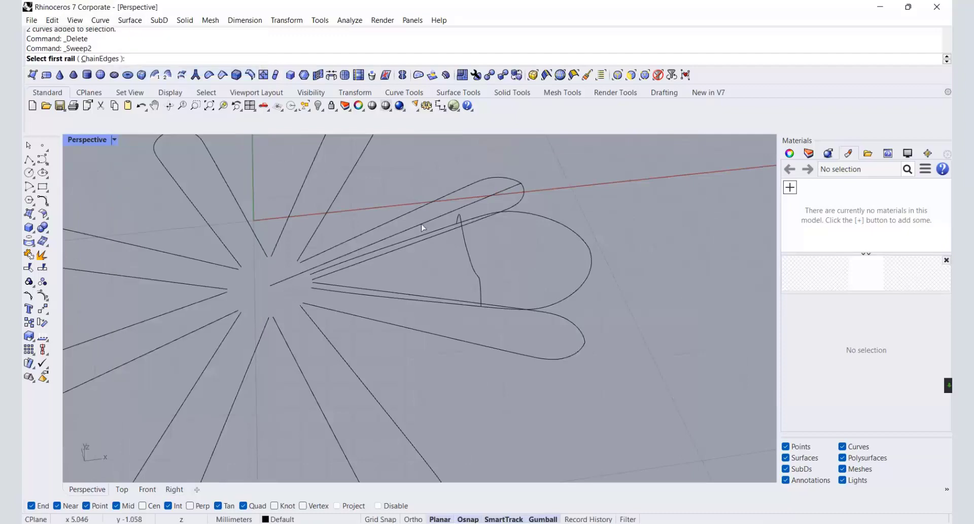
{"action": "left_click", "coordinate": [424, 234]}
{"action": "left_click", "coordinate": [465, 306]}
{"action": "left_click", "coordinate": [481, 288]}
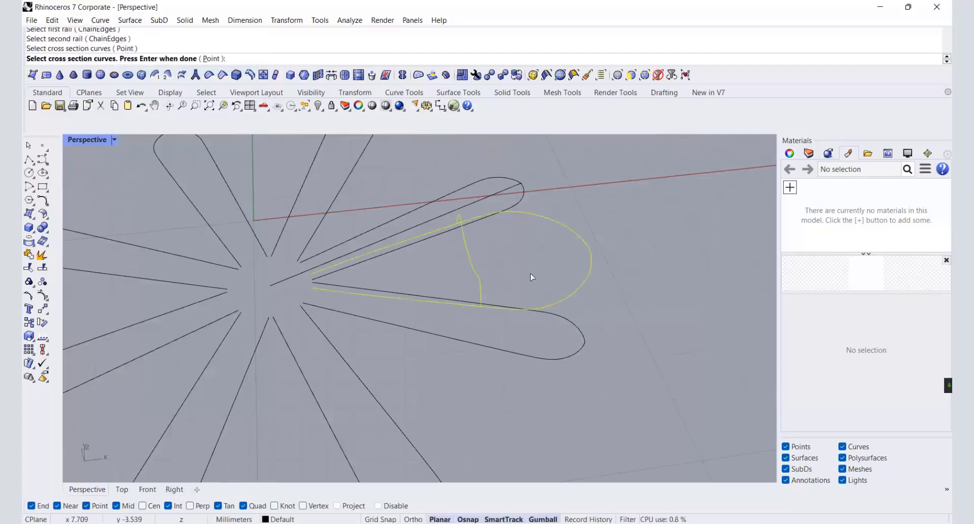
{"action": "key", "text": "Return"}
{"action": "key", "text": "Return"}
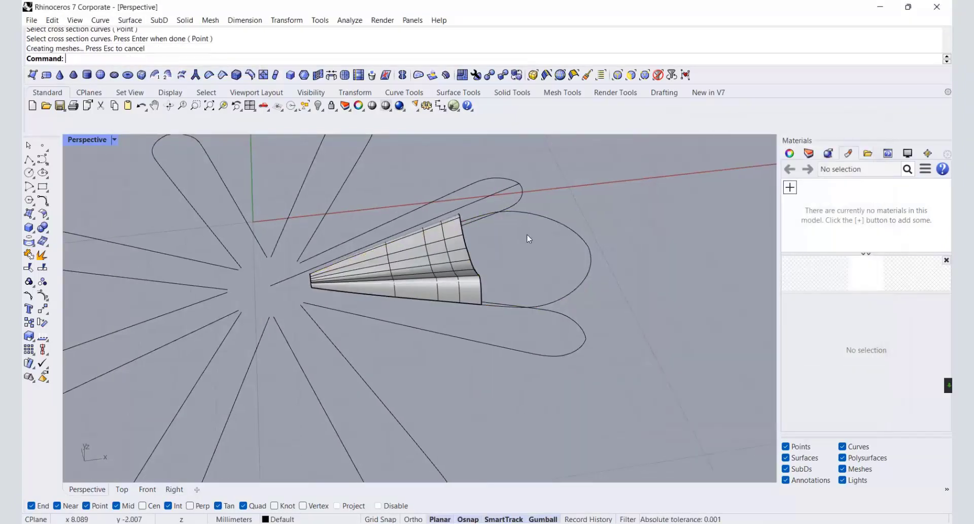
- Create a second two-rail sweep from the cross-section to surface the petal's rounded outer end, leaving the cross sections unchanged
{"action": "left_click", "coordinate": [482, 218]}
{"action": "left_click", "coordinate": [562, 303]}
{"action": "key", "text": "Escape"}
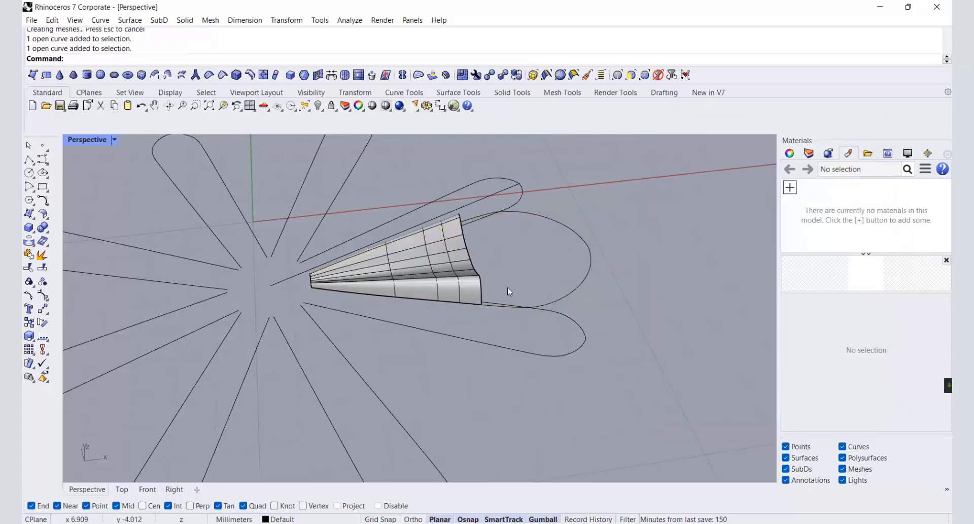
{"action": "key", "text": "Return"}
{"action": "left_click", "coordinate": [502, 213]}
{"action": "left_click", "coordinate": [496, 282]}
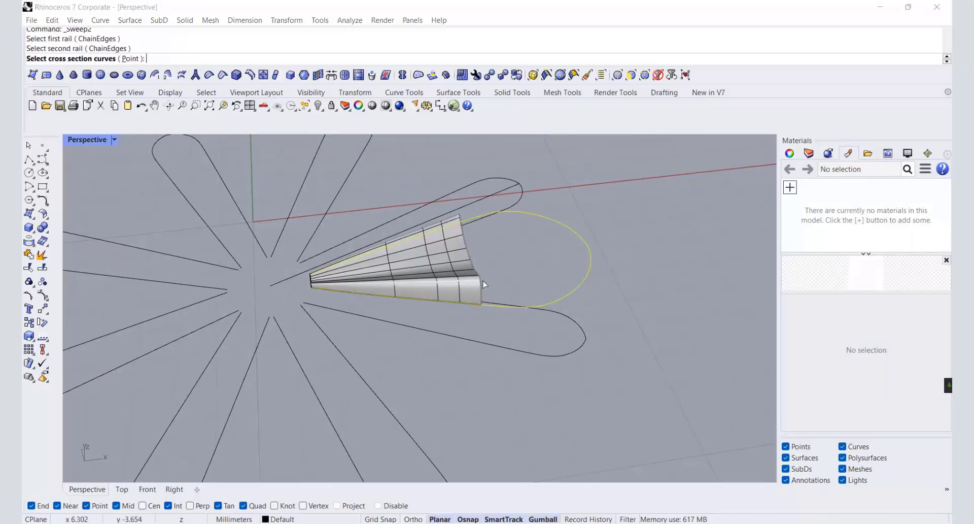
{"action": "left_click", "coordinate": [495, 287]}
{"action": "left_click", "coordinate": [523, 310]}
{"action": "key", "text": "Return"}
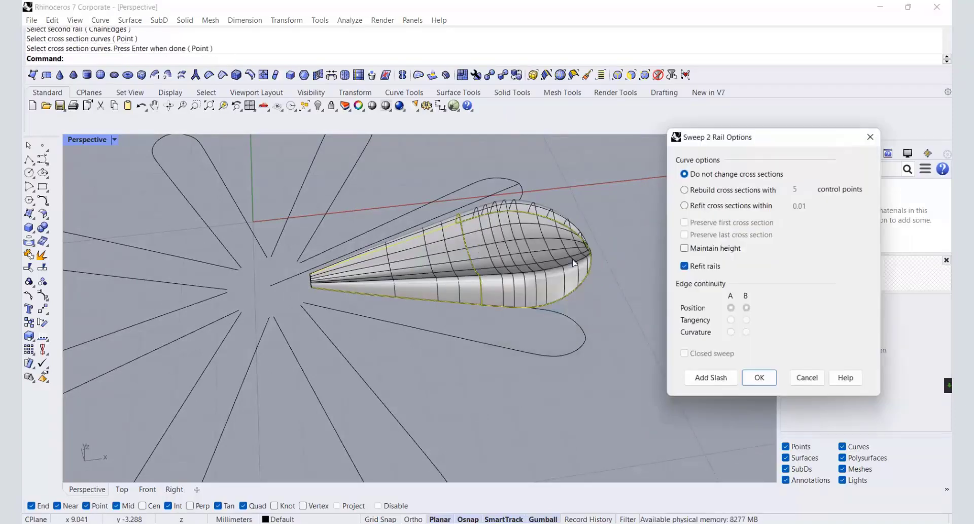
{"action": "left_click", "coordinate": [748, 377]}
- Draw a straight polyline between the two lower corners of the petal's open narrow end
{"action": "mouse_move", "coordinate": [492, 327]}
{"action": "right_mouse_down"}
{"action": "mouse_move", "coordinate": [507, 356]}
{"action": "mouse_move", "coordinate": [583, 289]}
{"action": "mouse_move", "coordinate": [498, 315]}
{"action": "right_mouse_up"}
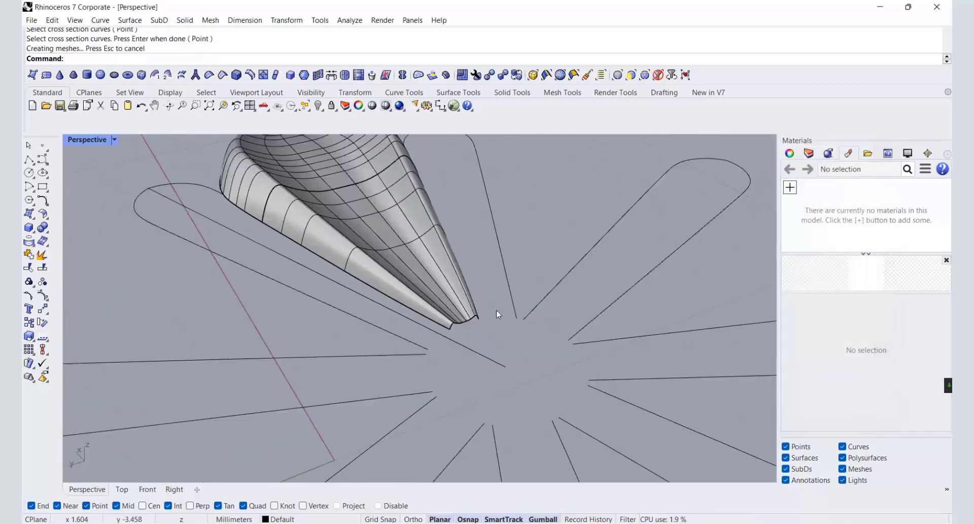
{"action": "scroll", "coordinate": [498, 315], "scroll_direction": "up", "scroll_amount": 2}
{"action": "left_click", "coordinate": [29, 160]}
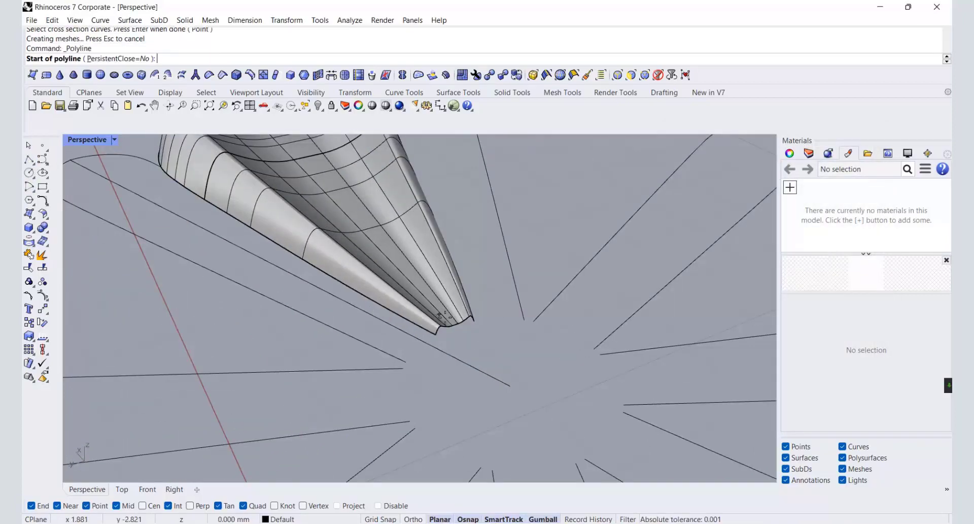
{"action": "left_click", "coordinate": [472, 321]}
{"action": "left_click", "coordinate": [438, 332]}
{"action": "key", "text": "Return"}
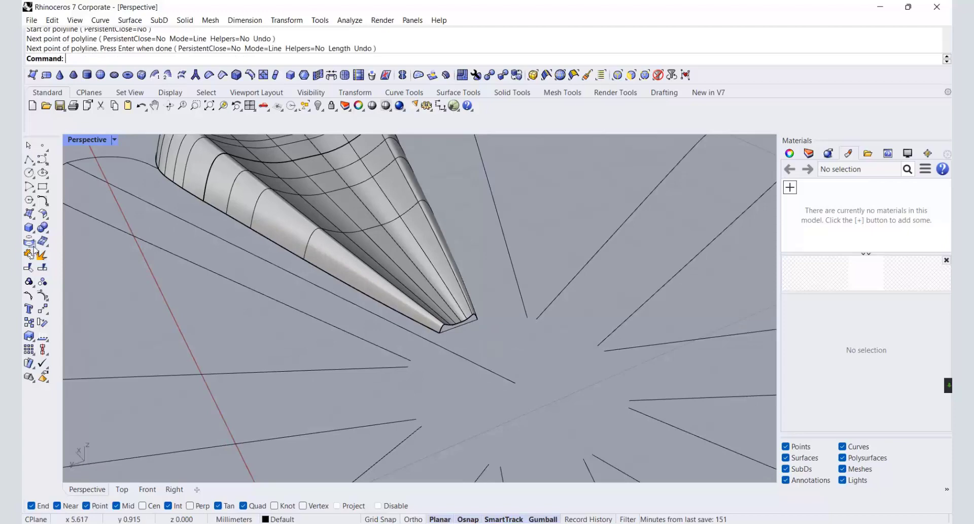
- Close the petal's narrow end with an edge-curve surface between the end profile and the straight line
{"action": "left_click", "coordinate": [34, 219]}
{"action": "left_click", "coordinate": [70, 219]}
{"action": "left_click", "coordinate": [466, 328]}
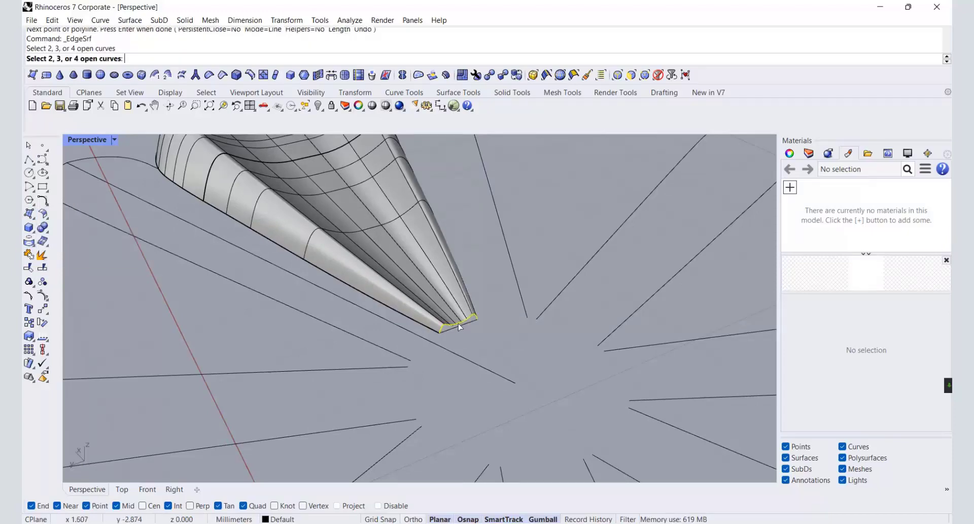
{"action": "key", "text": "Return"}
- Close the petal's underside with an edge-curve surface built from its two outline curves
{"action": "scroll", "coordinate": [385, 332], "scroll_direction": "down", "scroll_amount": 8}
{"action": "right_click_drag", "start_coordinate": [385, 332], "coordinate": [359, 191]}
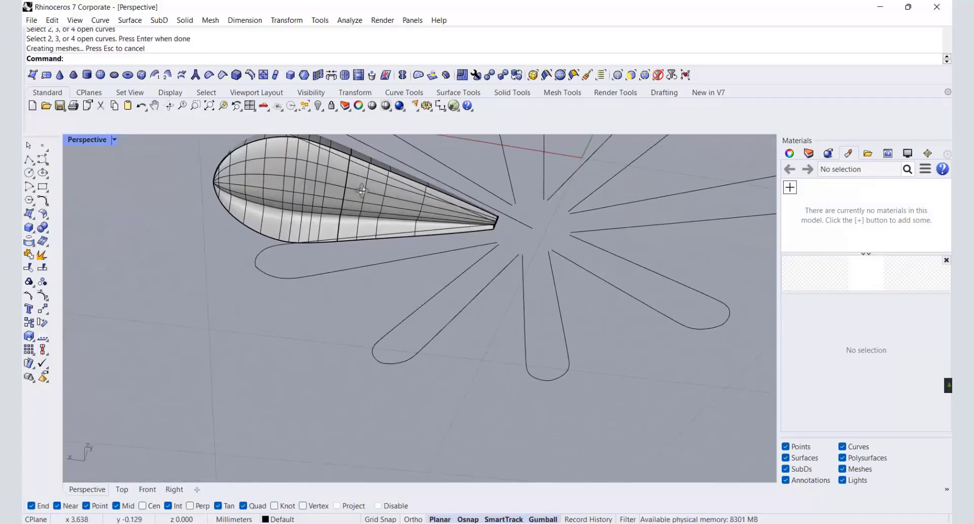
{"action": "scroll", "coordinate": [361, 190], "scroll_direction": "down", "scroll_amount": 4}
{"action": "scroll", "coordinate": [369, 185], "scroll_direction": "up", "scroll_amount": 5}
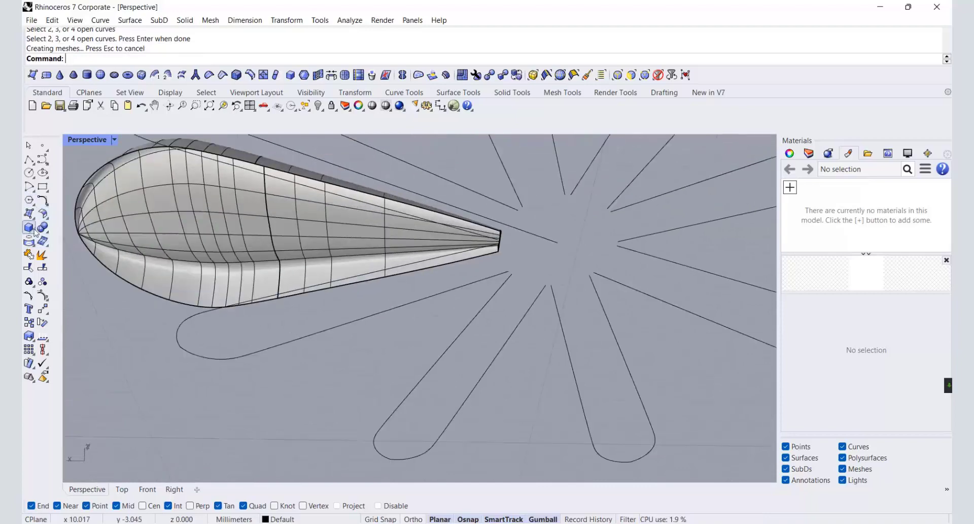
{"action": "left_click", "coordinate": [34, 222]}
{"action": "left_click", "coordinate": [70, 218]}
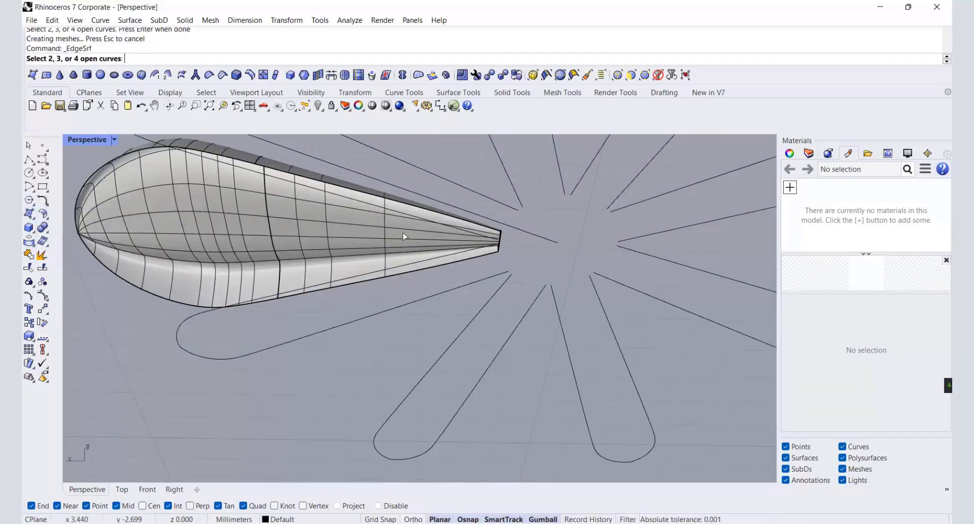
{"action": "left_click", "coordinate": [424, 211]}
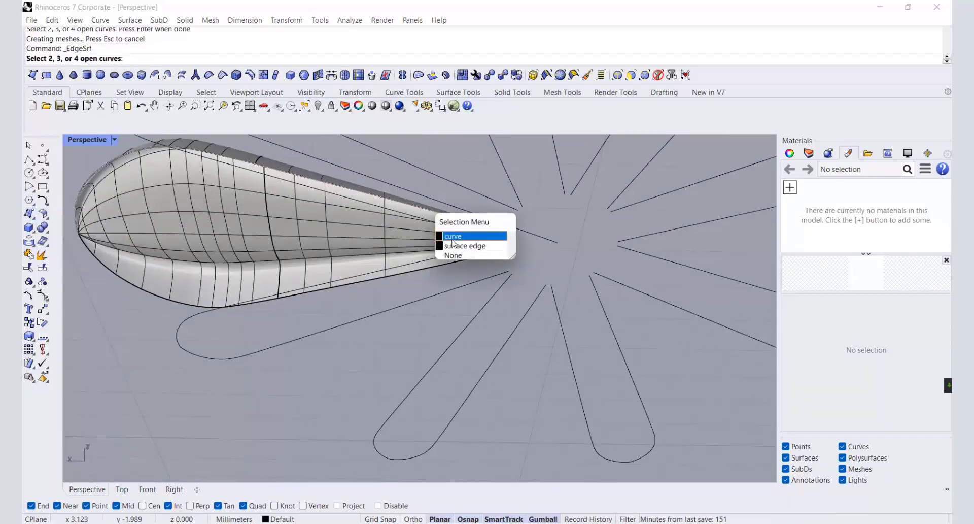
{"action": "left_click", "coordinate": [452, 238]}
{"action": "left_click", "coordinate": [428, 268]}
{"action": "left_click", "coordinate": [467, 297]}
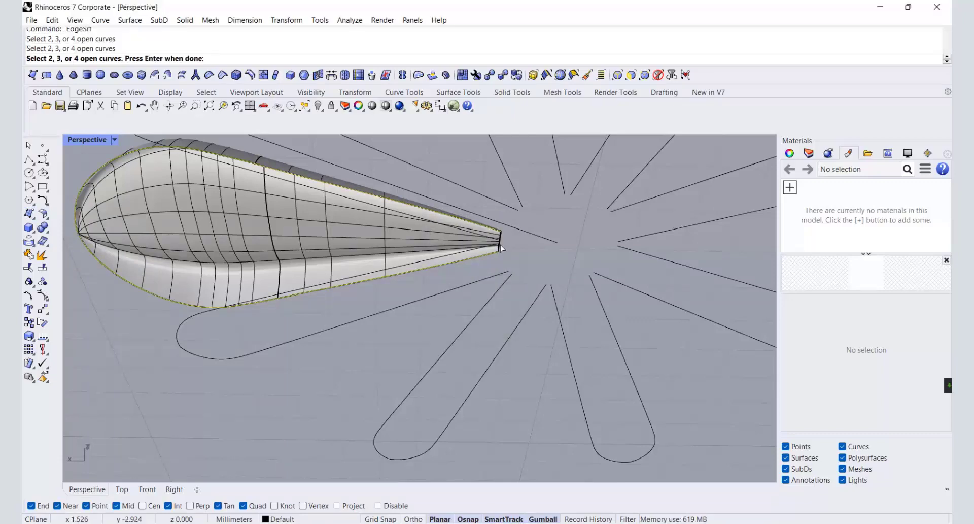
{"action": "right_click", "coordinate": [517, 257]}
- Select the petal's two swept surfaces, end cap and underside, and join them into one closed polysurface
{"action": "right_click_drag", "start_coordinate": [518, 256], "coordinate": [480, 307]}
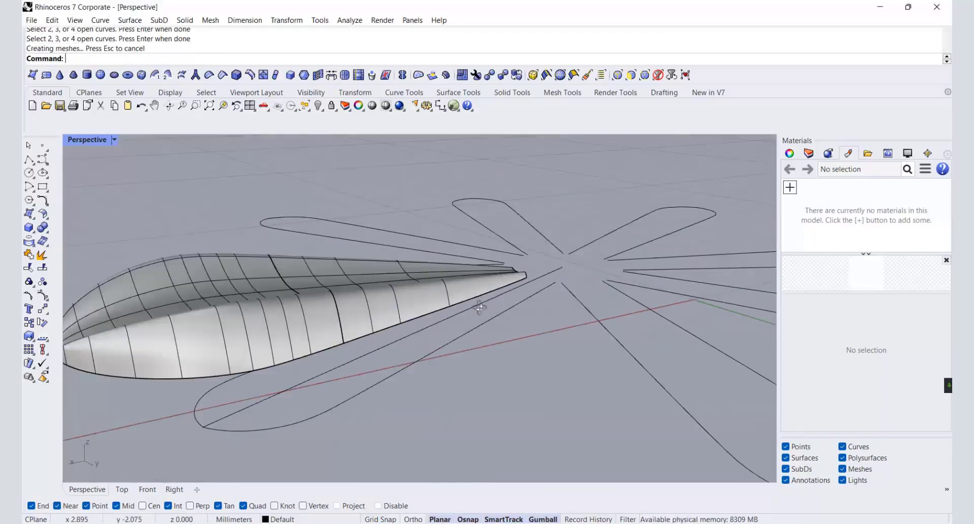
{"action": "scroll", "coordinate": [480, 307], "scroll_direction": "up", "scroll_amount": 3}
{"action": "left_click", "coordinate": [418, 312]}
{"action": "left_click", "coordinate": [245, 345]}
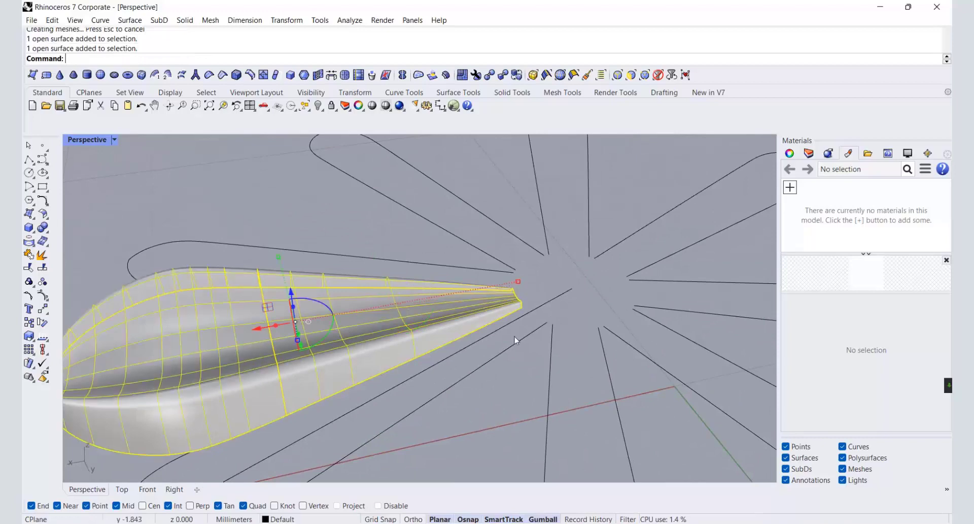
{"action": "right_click_drag", "start_coordinate": [515, 337], "coordinate": [447, 315]}
{"action": "left_click", "coordinate": [435, 319]}
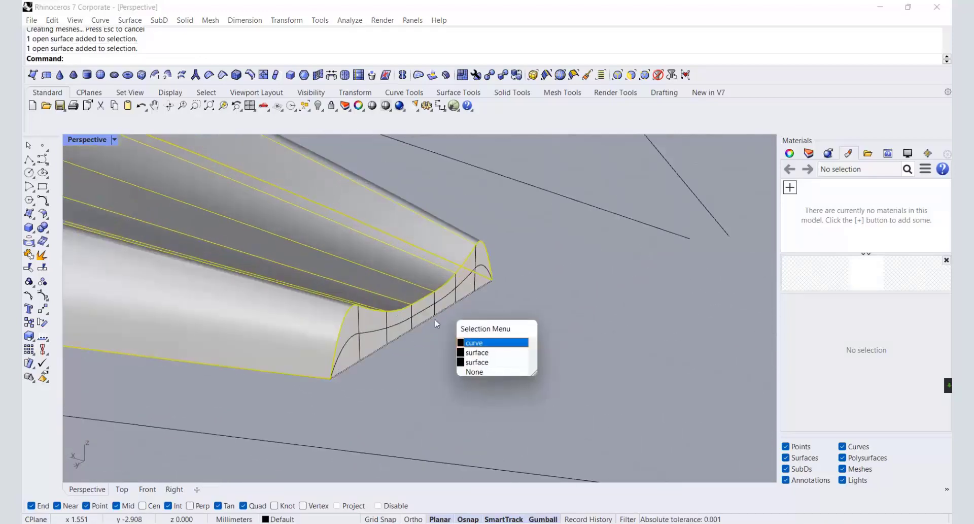
{"action": "left_click", "coordinate": [477, 352]}
{"action": "left_click", "coordinate": [388, 345]}
{"action": "left_click", "coordinate": [441, 385]}
{"action": "scroll", "coordinate": [432, 349], "scroll_direction": "down", "scroll_amount": 6}
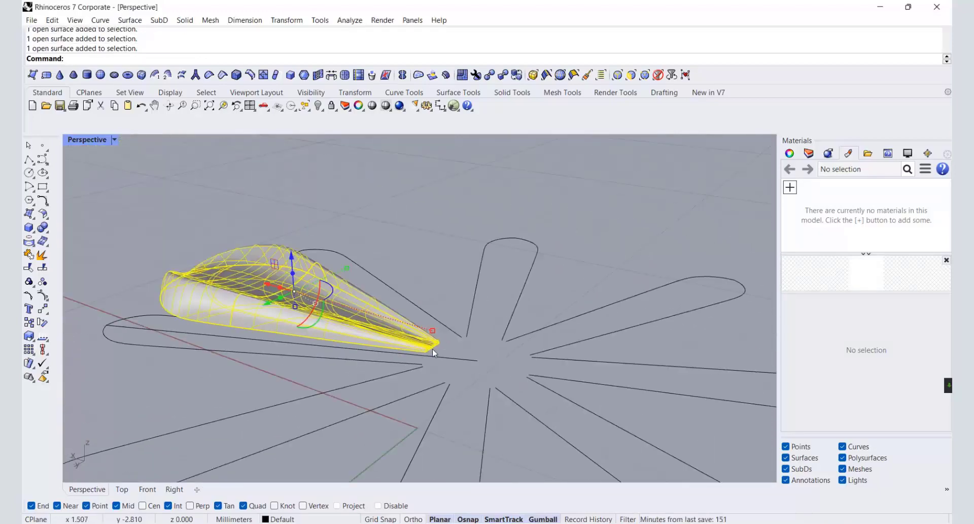
{"action": "left_click", "coordinate": [29, 254]}
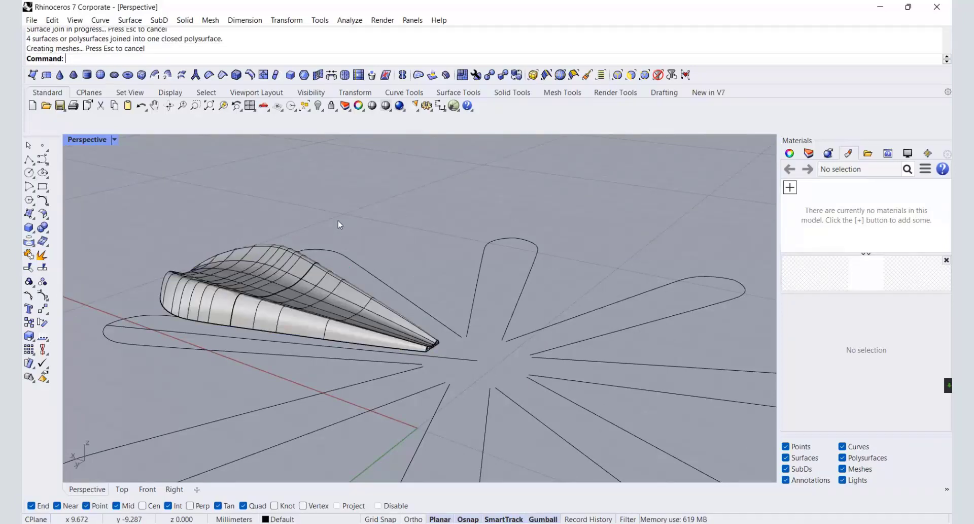
- Draw a two-point interpolated curve across a neighbouring narrow petal, from one side of its outline to the other
{"action": "left_click", "coordinate": [293, 285]}
{"action": "right_click_drag", "start_coordinate": [329, 225], "coordinate": [338, 272]}
{"action": "double_click", "coordinate": [87, 140]}
{"action": "scroll", "coordinate": [294, 195], "scroll_direction": "up", "scroll_amount": 5}
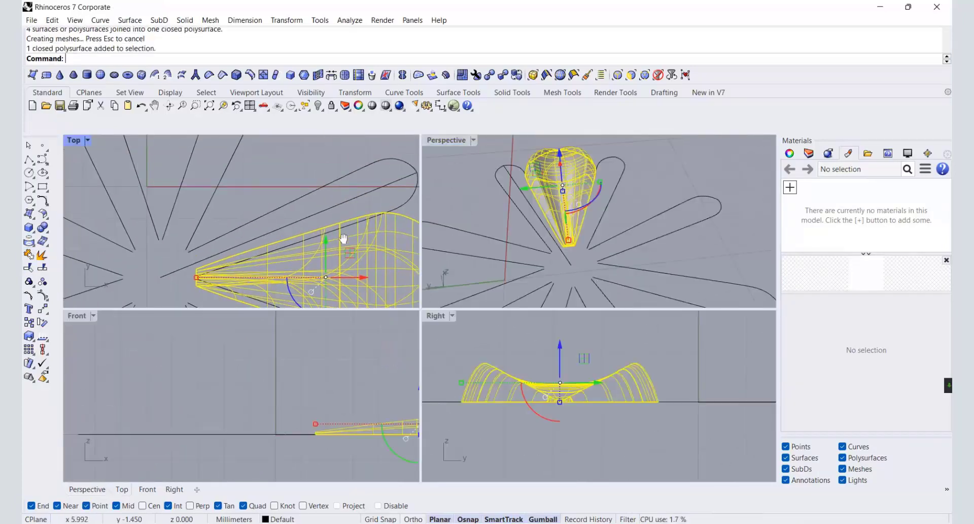
{"action": "left_click", "coordinate": [47, 163]}
{"action": "left_click", "coordinate": [67, 167]}
{"action": "left_click", "coordinate": [241, 186]}
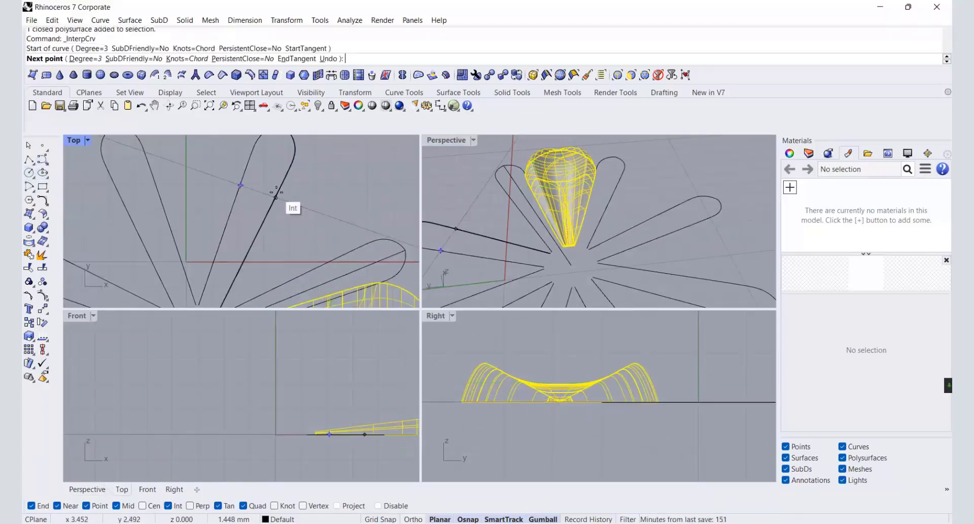
{"action": "left_click", "coordinate": [276, 193]}
{"action": "key", "text": "Return"}
- Try raising the two middle control points of the narrow petal's cross curve, and undo the move
{"action": "right_click_drag", "start_coordinate": [572, 377], "coordinate": [474, 367]}
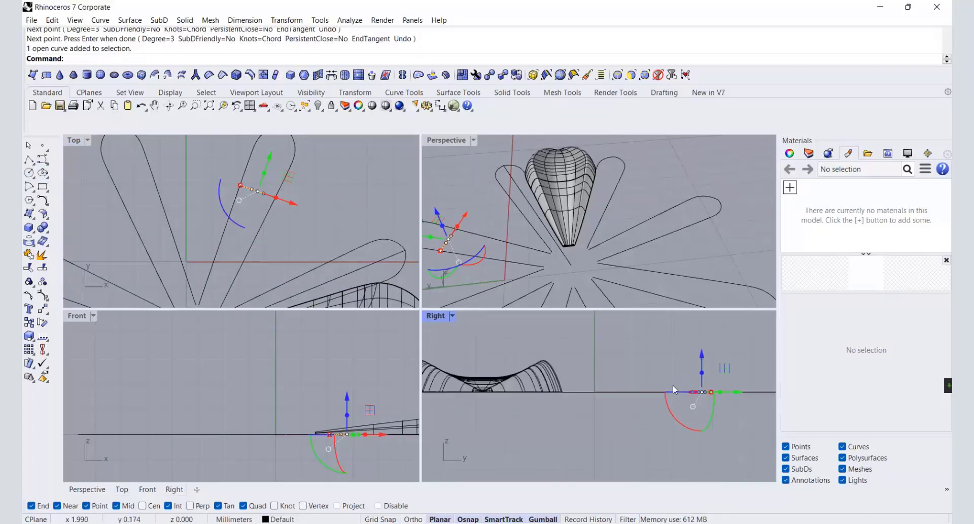
{"action": "scroll", "coordinate": [729, 394], "scroll_direction": "up", "scroll_amount": 10}
{"action": "right_click_drag", "start_coordinate": [609, 380], "coordinate": [502, 422]}
{"action": "left_click_drag", "start_coordinate": [490, 405], "coordinate": [547, 442]}
{"action": "left_click_drag", "start_coordinate": [518, 388], "coordinate": [517, 355]}
{"action": "key", "text": "ctrl+z"}
- Rebuild the narrow petal's cross curve with 9 points and degree 2, deleting the input curve
{"action": "left_click", "coordinate": [45, 215]}
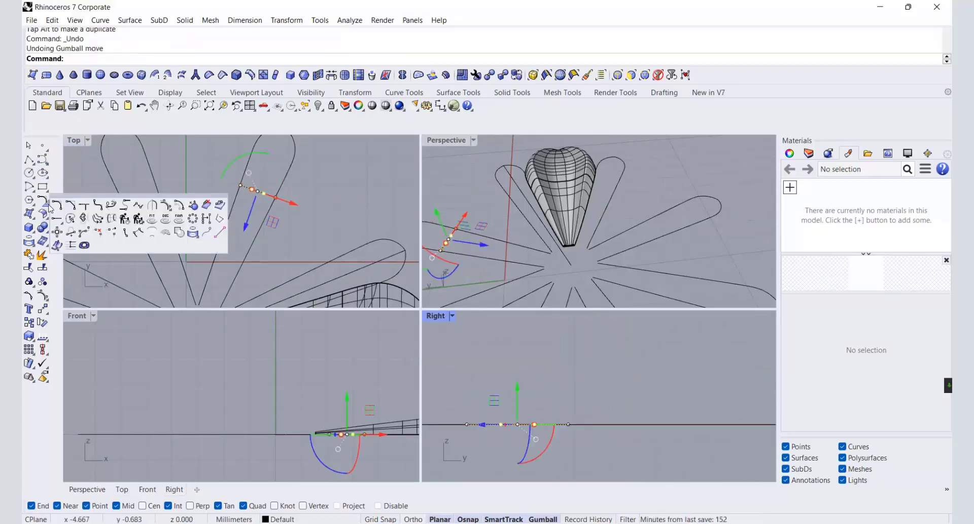
{"action": "left_click", "coordinate": [120, 218]}
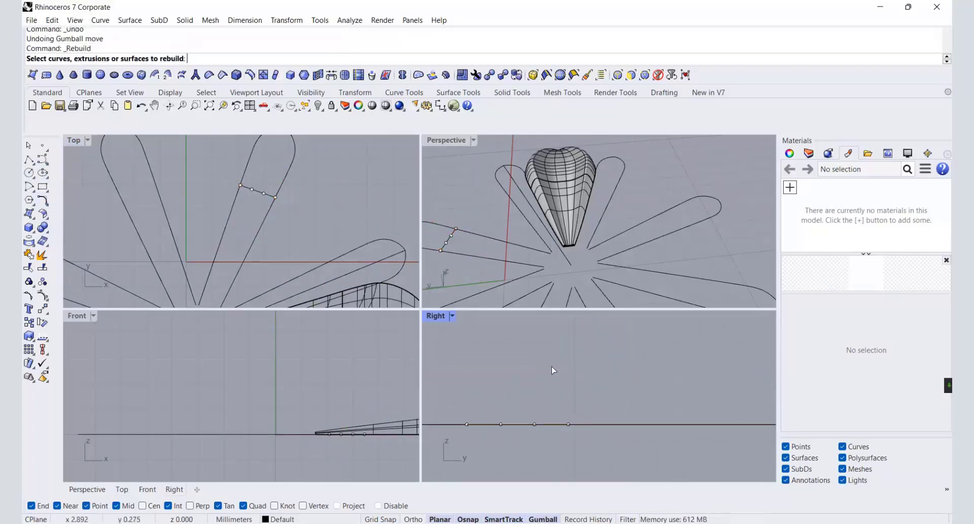
{"action": "left_click", "coordinate": [557, 426]}
{"action": "left_click", "coordinate": [588, 462]}
{"action": "key", "text": "Return"}
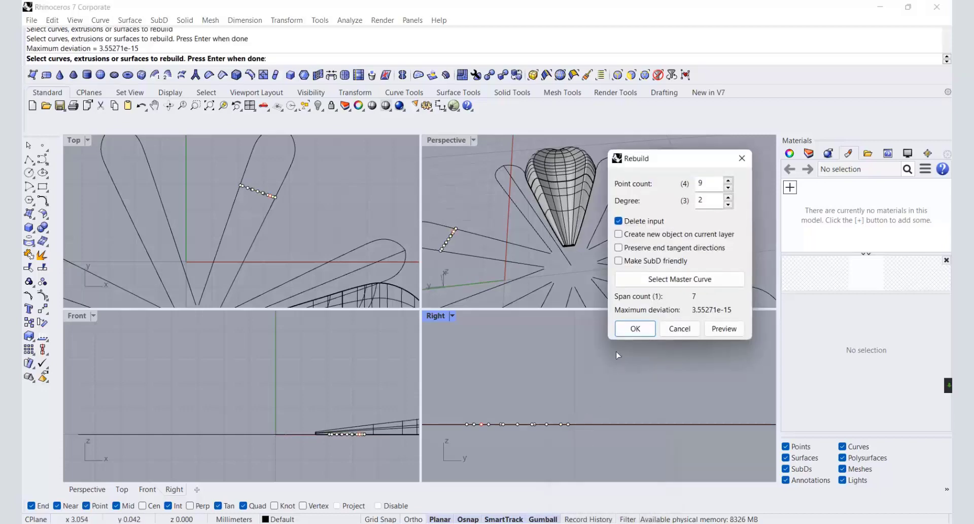
{"action": "key", "text": "Return"}
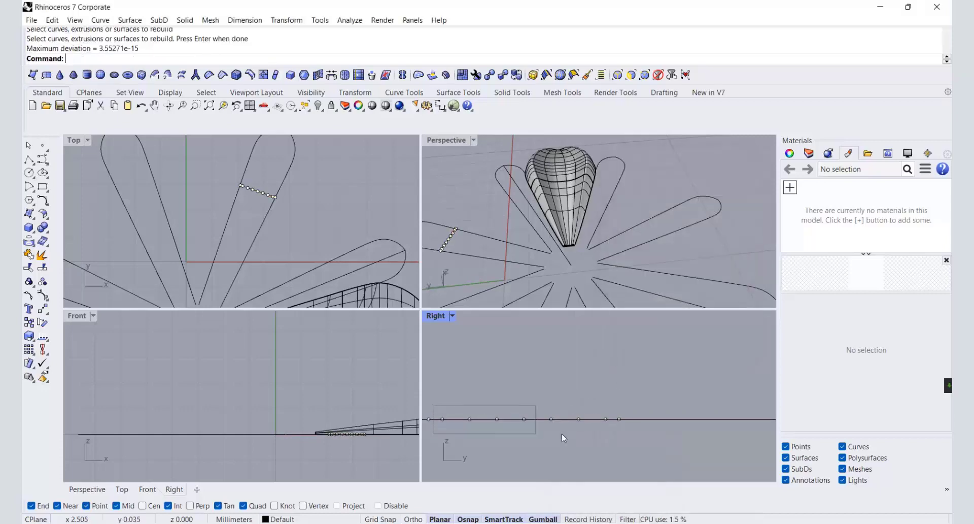
- Raise the seven inner control points of the narrow petal's cross curve and lower its middle five slightly
{"action": "left_click_drag", "start_coordinate": [612, 438], "coordinate": [612, 438]}
{"action": "left_click_drag", "start_coordinate": [526, 388], "coordinate": [527, 364]}
{"action": "key", "text": "Escape"}
{"action": "left_click_drag", "start_coordinate": [589, 408], "coordinate": [590, 408]}
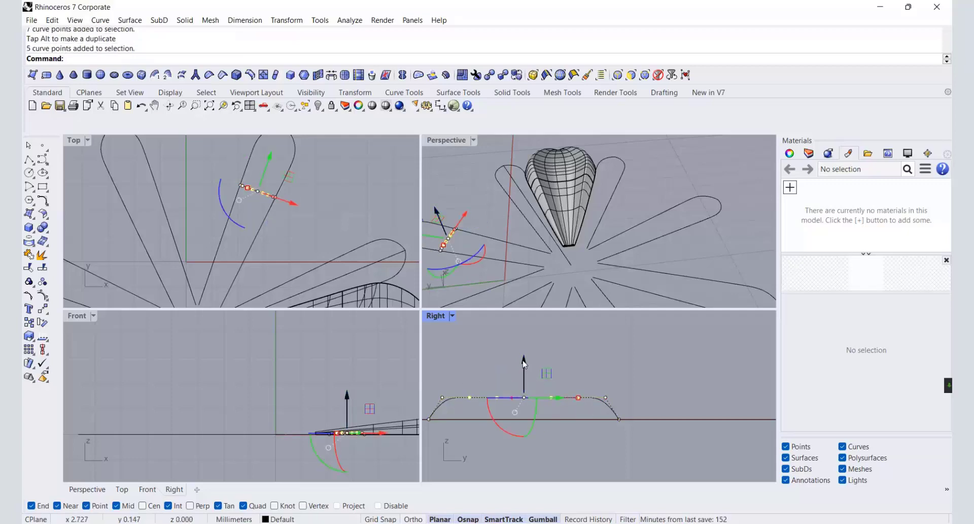
{"action": "mouse_move", "coordinate": [525, 365]}
{"action": "left_mouse_down"}
{"action": "mouse_move", "coordinate": [565, 415]}
{"action": "mouse_move", "coordinate": [528, 363]}
{"action": "left_mouse_up"}
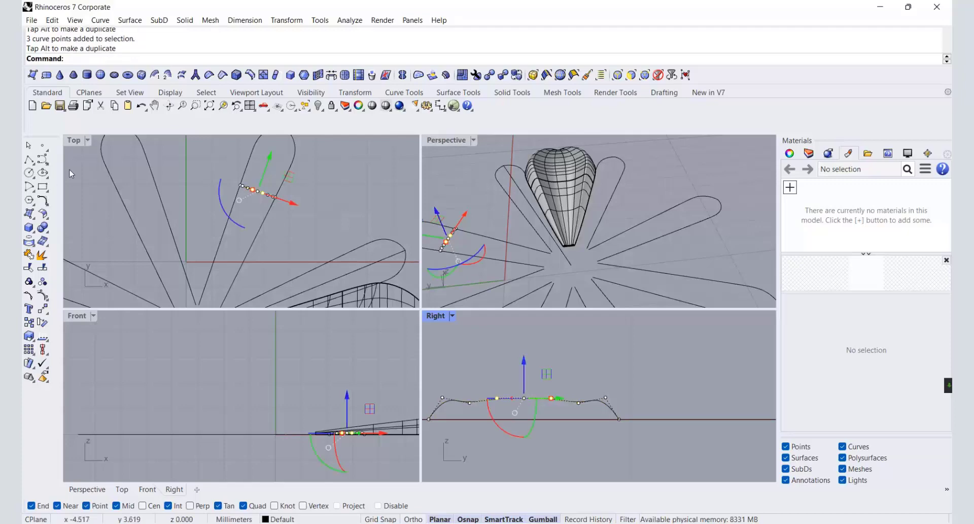
- Undo the last move of the middle control points and raise only the centre point to form a ridge
{"action": "left_click", "coordinate": [141, 105]}
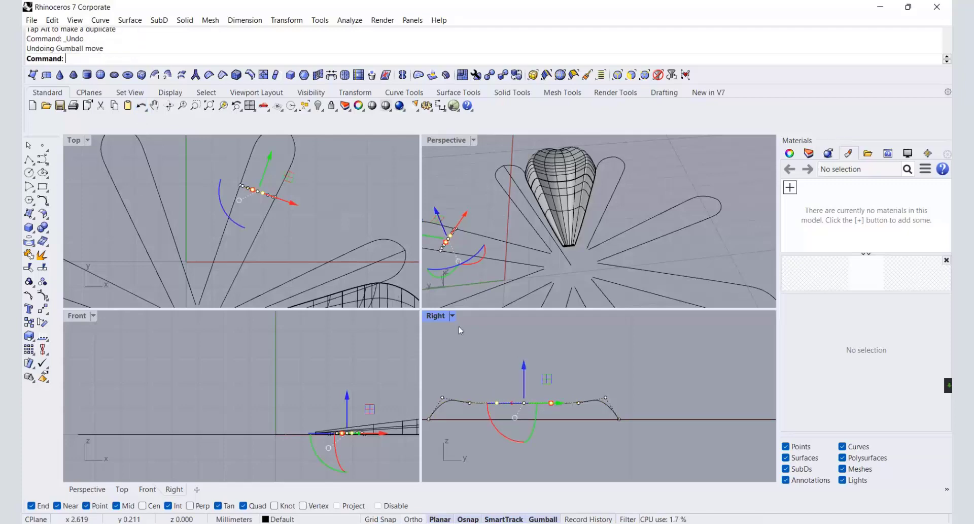
{"action": "left_click", "coordinate": [534, 403]}
{"action": "left_click", "coordinate": [524, 402]}
{"action": "left_click_drag", "start_coordinate": [525, 366], "coordinate": [528, 347]}
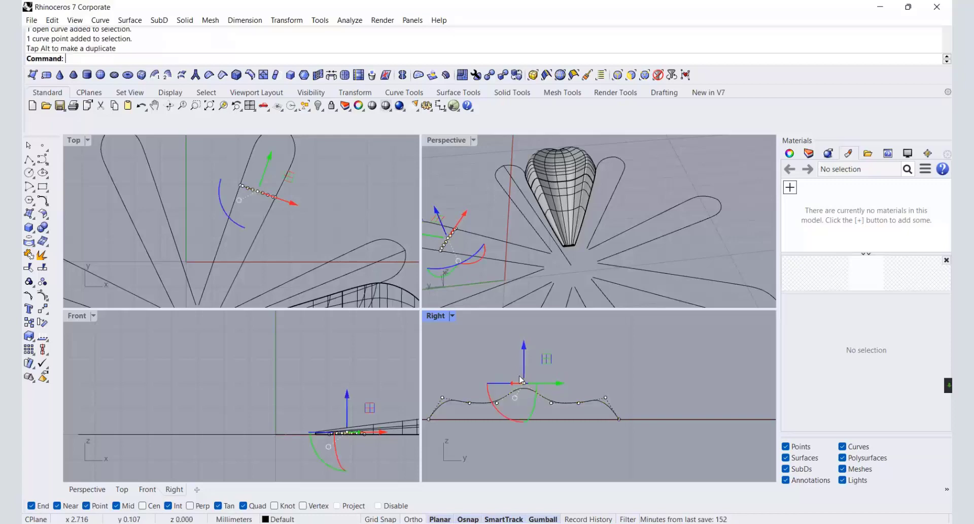
- Scale the two control points flanking the centre ridge of the narrow petal's cross curve slightly closer together
{"action": "left_click_drag", "start_coordinate": [484, 374], "coordinate": [555, 398]}
{"action": "left_click", "coordinate": [485, 402]}
{"action": "scroll", "coordinate": [538, 409], "scroll_direction": "up", "scroll_amount": 6}
{"action": "key", "text": "Escape"}
{"action": "key", "text": "Escape"}
{"action": "scroll", "coordinate": [594, 364], "scroll_direction": "down", "scroll_amount": 8}
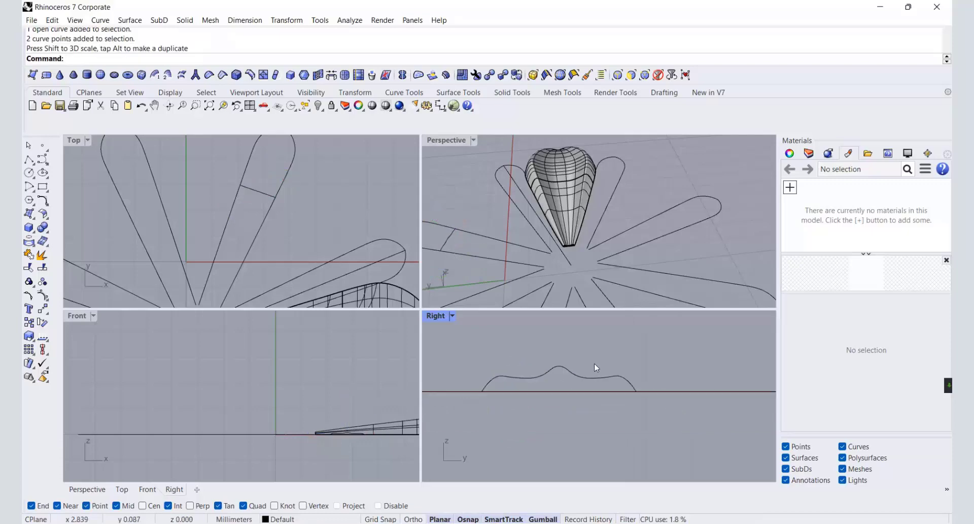
{"action": "right_click_drag", "start_coordinate": [589, 239], "coordinate": [531, 231]}
{"action": "scroll", "coordinate": [479, 204], "scroll_direction": "up", "scroll_amount": 9}
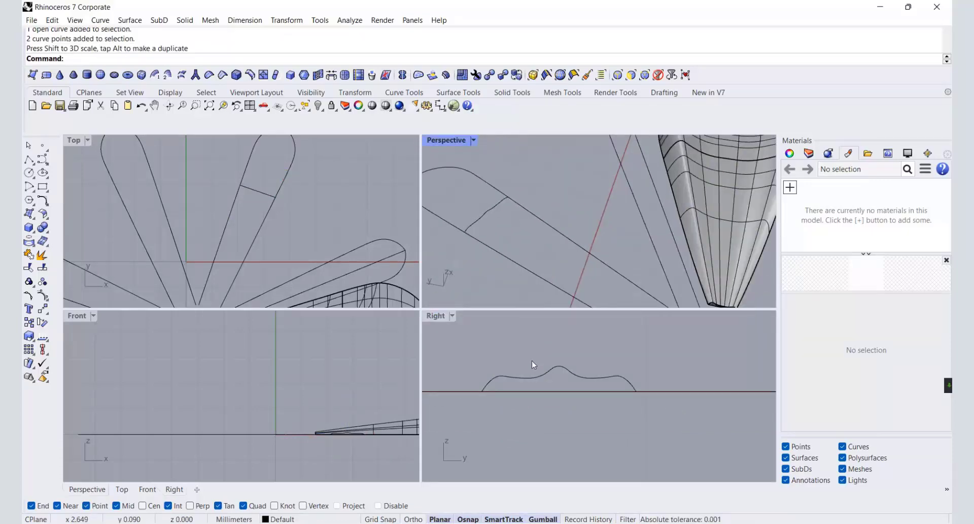
- Raise the seven inner control points of the narrow petal's cross curve to make the profile much taller
{"action": "left_click", "coordinate": [525, 378]}
{"action": "left_click_drag", "start_coordinate": [464, 348], "coordinate": [629, 354]}
{"action": "scroll", "coordinate": [637, 375], "scroll_direction": "down", "scroll_amount": 8}
{"action": "scroll", "coordinate": [644, 401], "scroll_direction": "up", "scroll_amount": 13}
{"action": "left_click", "coordinate": [667, 356]}
{"action": "scroll", "coordinate": [602, 363], "scroll_direction": "up", "scroll_amount": 6}
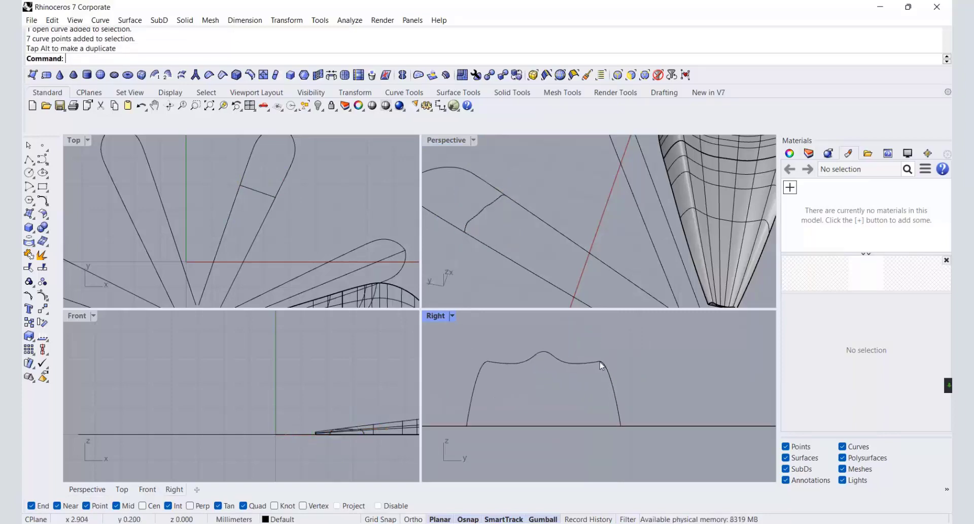
- Raise the three middle control points of the cross curve and adjust the pair of points in the dips beside them
{"action": "left_click", "coordinate": [561, 361]}
{"action": "left_click_drag", "start_coordinate": [454, 340], "coordinate": [650, 396]}
{"action": "left_click_drag", "start_coordinate": [544, 322], "coordinate": [580, 398]}
{"action": "scroll", "coordinate": [560, 376], "scroll_direction": "up", "scroll_amount": 4}
{"action": "scroll", "coordinate": [560, 376], "scroll_direction": "down", "scroll_amount": 2}
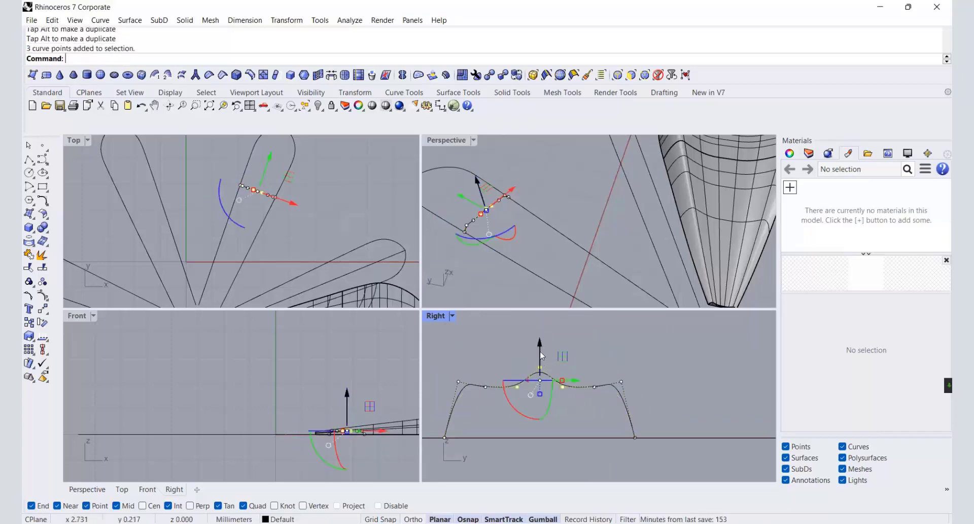
{"action": "left_click_drag", "start_coordinate": [542, 343], "coordinate": [542, 357]}
{"action": "left_click", "coordinate": [485, 386]}
{"action": "left_click", "coordinate": [595, 387], "text": "shift"}
{"action": "key", "text": "Escape"}
{"action": "key", "text": "Escape"}
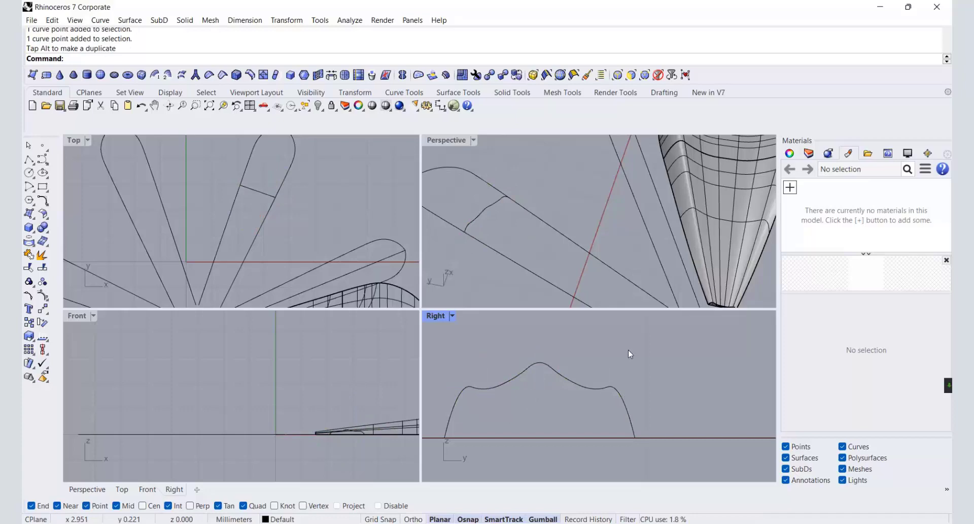
- Lift the three middle control points of the cross curve further to form a more pronounced central ridge
{"action": "left_click", "coordinate": [553, 367]}
{"action": "left_click", "coordinate": [577, 364]}
{"action": "scroll", "coordinate": [576, 364], "scroll_direction": "down", "scroll_amount": 4}
{"action": "left_click", "coordinate": [546, 223]}
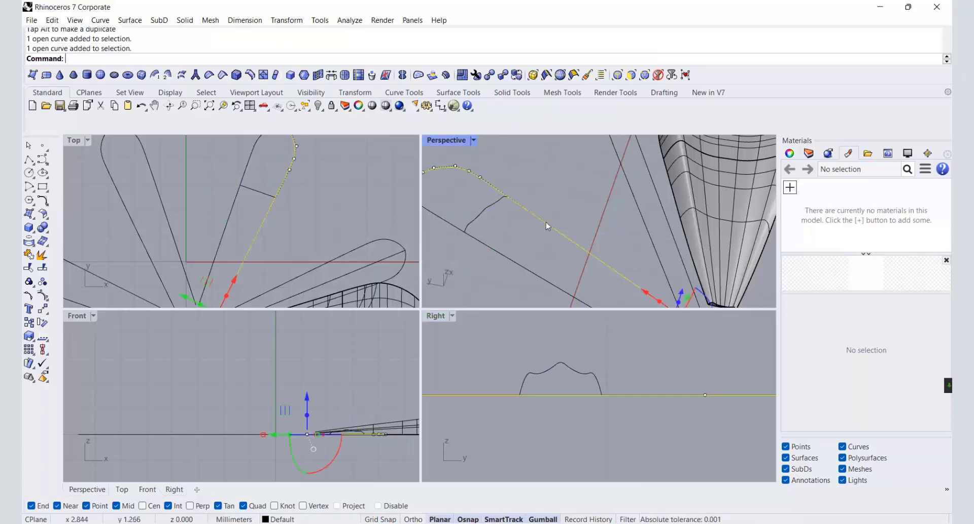
{"action": "key", "text": "Escape"}
{"action": "scroll", "coordinate": [596, 186], "scroll_direction": "down", "scroll_amount": 4}
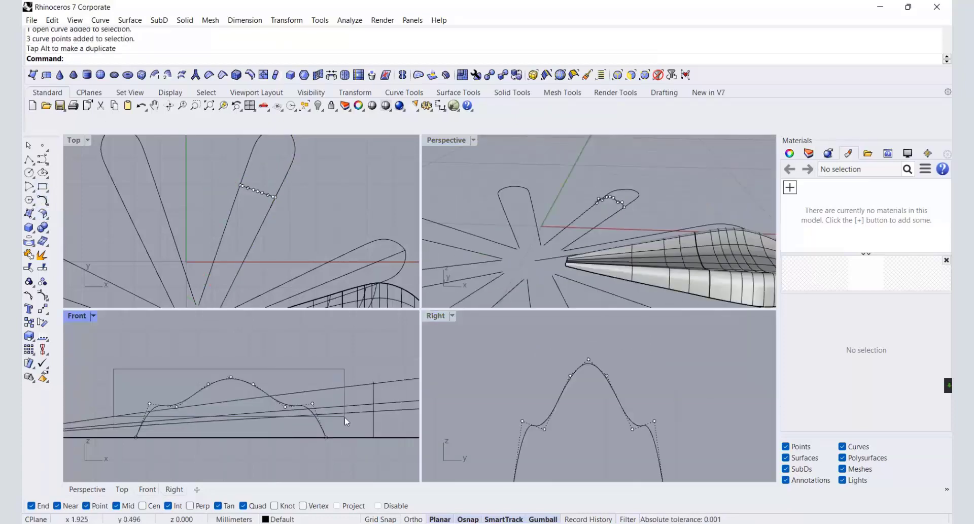
- Raise all seven inner control points of the narrow petal's cross curve in the front view
{"action": "left_click_drag", "start_coordinate": [345, 416], "coordinate": [113, 351]}
{"action": "left_click_drag", "start_coordinate": [231, 350], "coordinate": [238, 347]}
{"action": "key", "text": "Escape"}
{"action": "mouse_move", "coordinate": [583, 223]}
{"action": "right_mouse_down"}
{"action": "mouse_move", "coordinate": [598, 213]}
{"action": "mouse_move", "coordinate": [518, 205]}
{"action": "mouse_move", "coordinate": [581, 231]}
{"action": "right_mouse_up"}
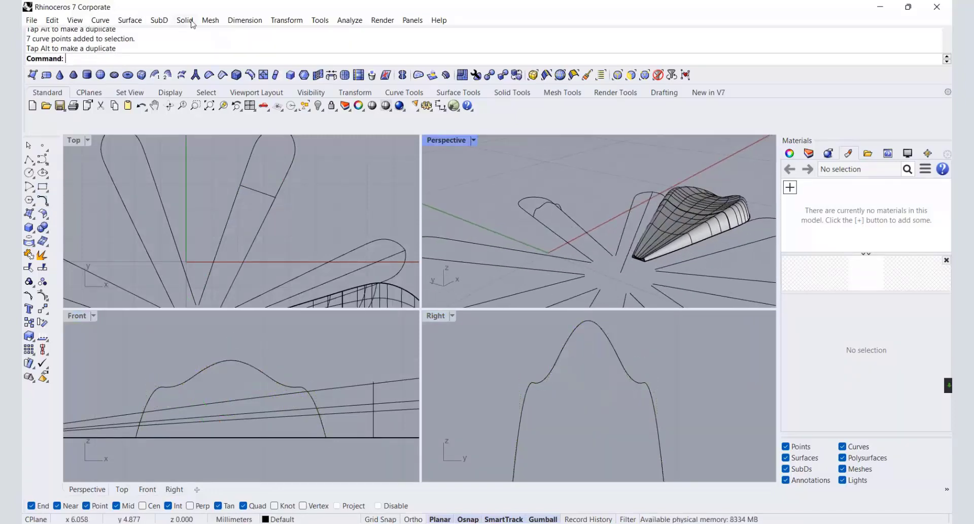
- Sweep the cross curve along the narrow petal's two side outlines as a two-rail sweep towards the flower centre
{"action": "left_click", "coordinate": [130, 20]}
{"action": "left_click", "coordinate": [132, 72]}
{"action": "left_click", "coordinate": [554, 232]}
{"action": "left_click", "coordinate": [551, 235]}
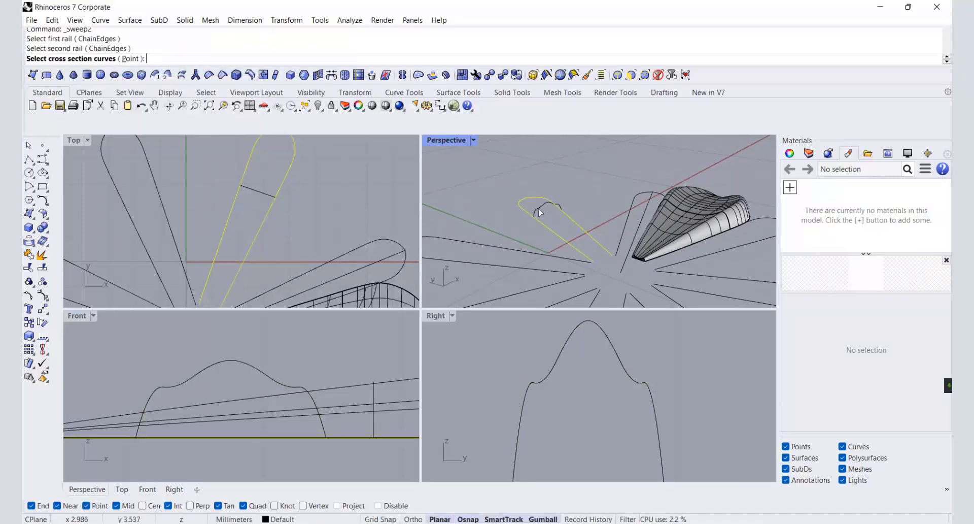
{"action": "left_click", "coordinate": [540, 212]}
{"action": "key", "text": "Return"}
{"action": "left_click", "coordinate": [761, 376]}
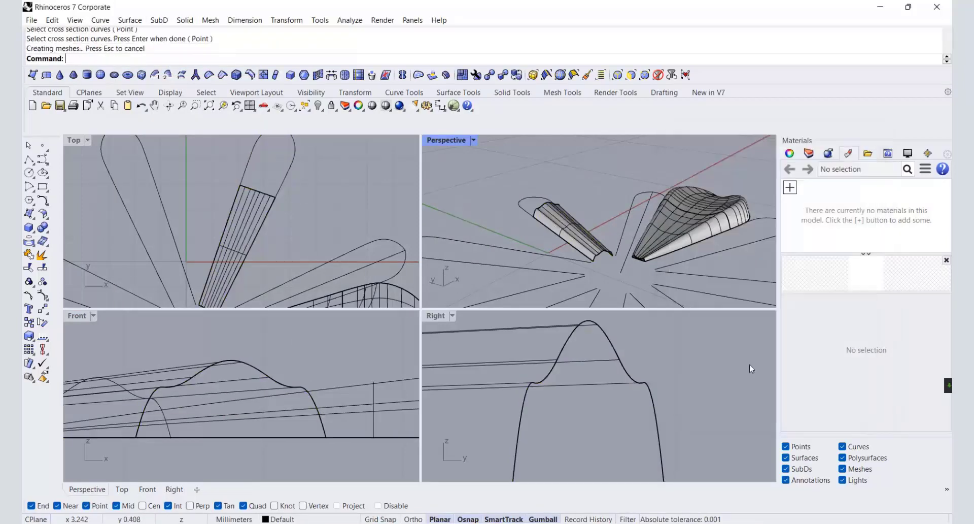
- Create a two-rail sweep of the same cross curve over the narrow petal's rounded tip, leaving the cross sections unchanged
{"action": "right_click", "coordinate": [503, 195]}
{"action": "left_click", "coordinate": [522, 199]}
{"action": "left_click", "coordinate": [547, 199]}
{"action": "left_click", "coordinate": [545, 207]}
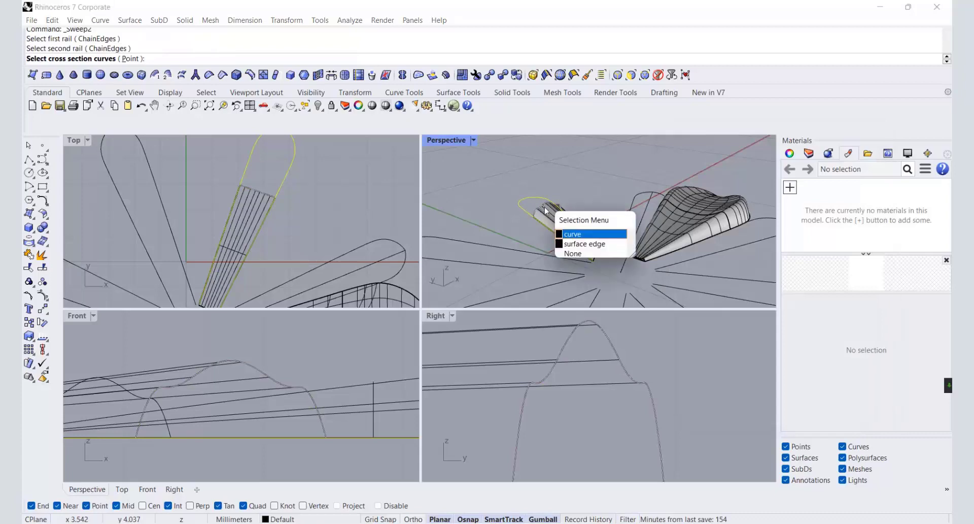
{"action": "left_click", "coordinate": [577, 234]}
{"action": "key", "text": "Return"}
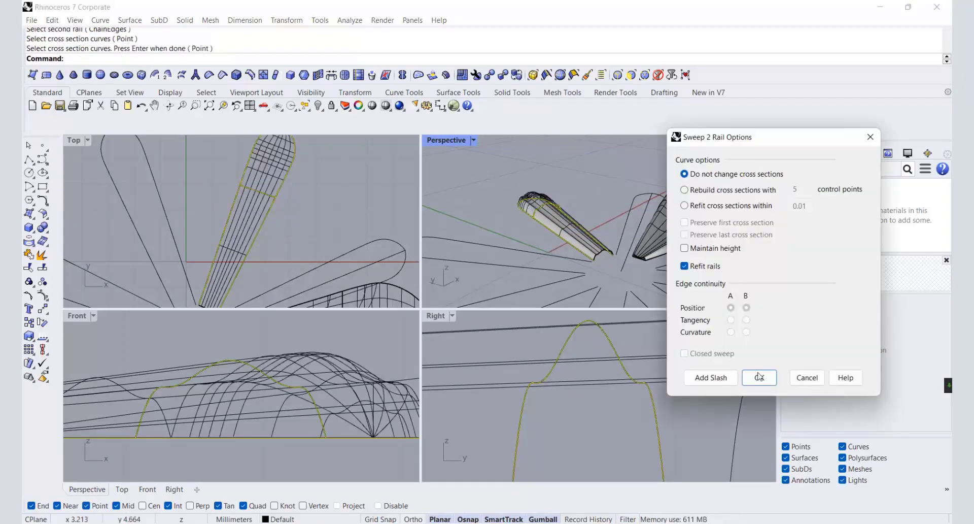
{"action": "left_click", "coordinate": [760, 376]}
- Draw a straight polyline across the open inner end of the narrow petal, joining its two lower corners
{"action": "left_click", "coordinate": [29, 160]}
{"action": "scroll", "coordinate": [609, 261], "scroll_direction": "up", "scroll_amount": 5}
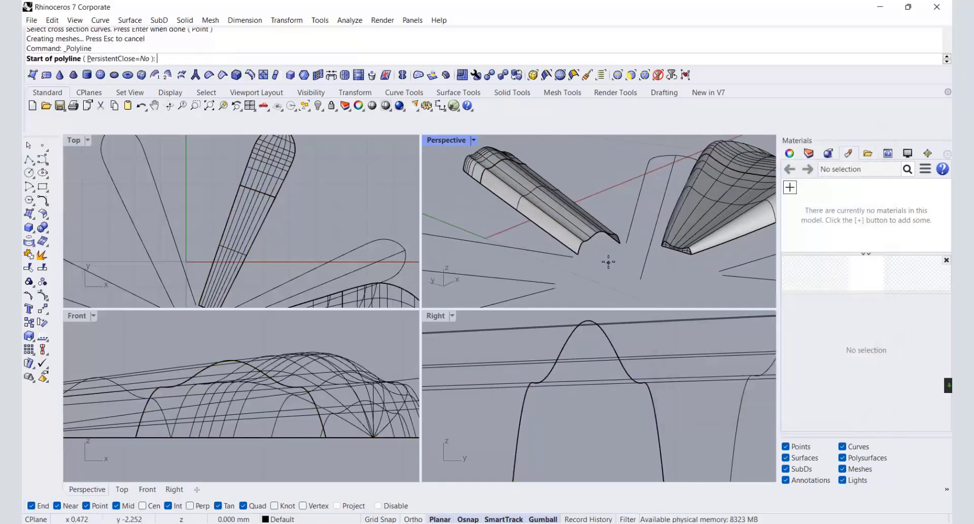
{"action": "left_click", "coordinate": [627, 230]}
{"action": "left_click", "coordinate": [514, 257]}
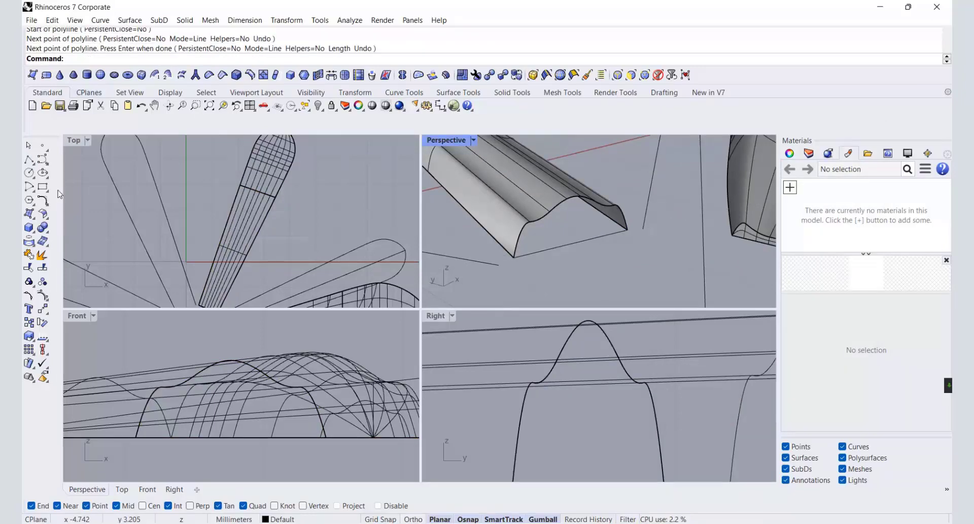
- Close the narrow petal's inner end with an edge surface between the swept end edge and the straight line
{"action": "left_click", "coordinate": [35, 220]}
{"action": "left_click", "coordinate": [96, 221]}
{"action": "left_click", "coordinate": [544, 218]}
{"action": "left_click", "coordinate": [565, 246]}
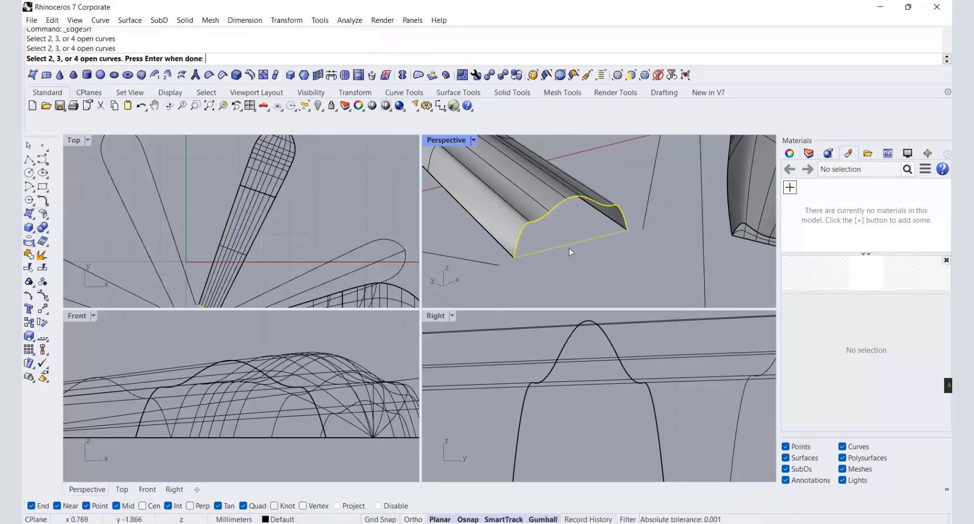
{"action": "key", "text": "Return"}
- Cover the narrow petal's underside with an edge surface built from its two outline curves and the inner end line
{"action": "right_click", "coordinate": [583, 251]}
{"action": "scroll", "coordinate": [584, 250], "scroll_direction": "down", "scroll_amount": 8}
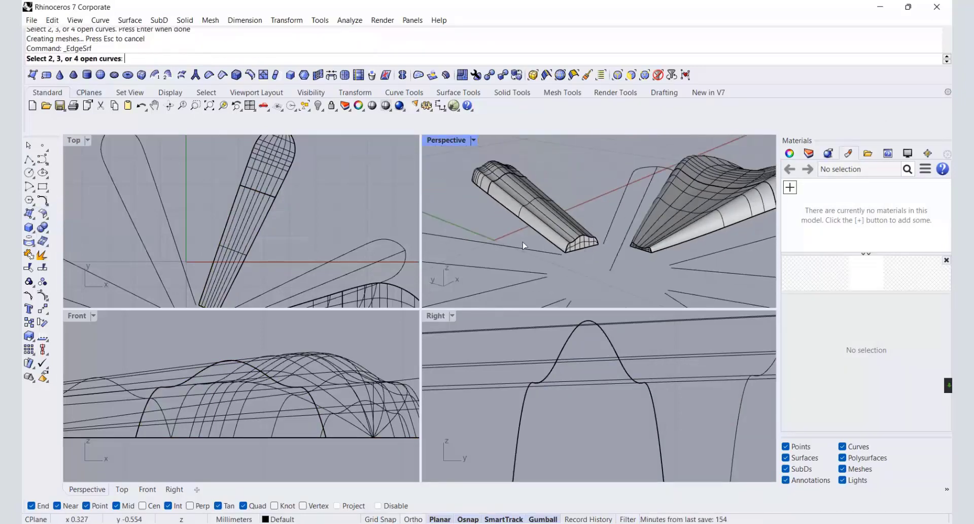
{"action": "right_click_drag", "start_coordinate": [521, 241], "coordinate": [612, 237]}
{"action": "right_click", "coordinate": [577, 224]}
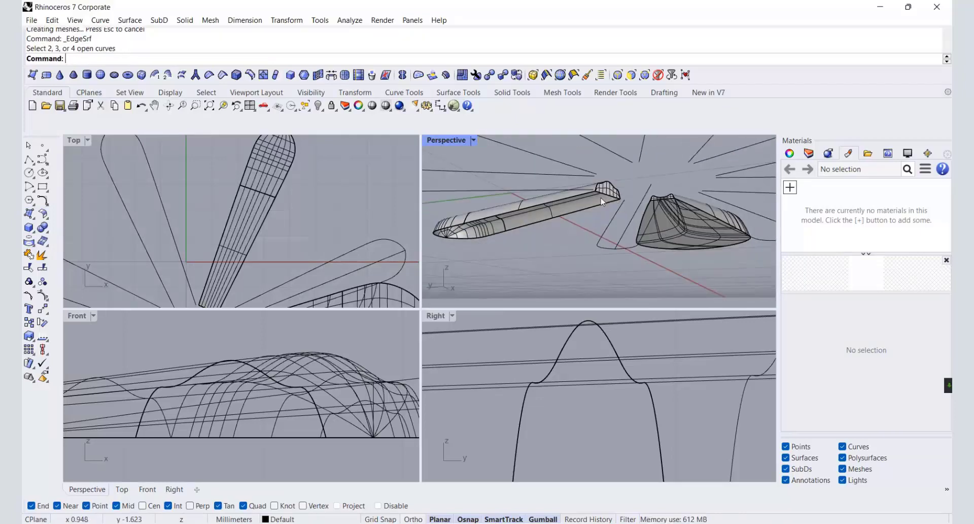
{"action": "right_click", "coordinate": [603, 203]}
{"action": "left_click", "coordinate": [580, 197]}
{"action": "left_click", "coordinate": [611, 227]}
{"action": "left_click", "coordinate": [600, 208]}
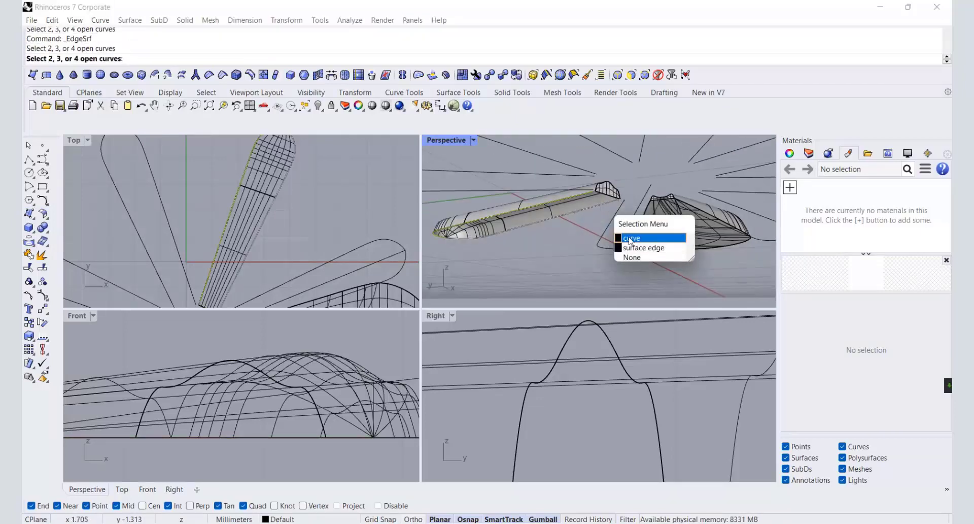
{"action": "left_click", "coordinate": [635, 237]}
{"action": "left_click", "coordinate": [607, 195]}
{"action": "left_click", "coordinate": [634, 229]}
{"action": "right_click", "coordinate": [572, 248]}
{"action": "scroll", "coordinate": [568, 223], "scroll_direction": "down", "scroll_amount": 4}
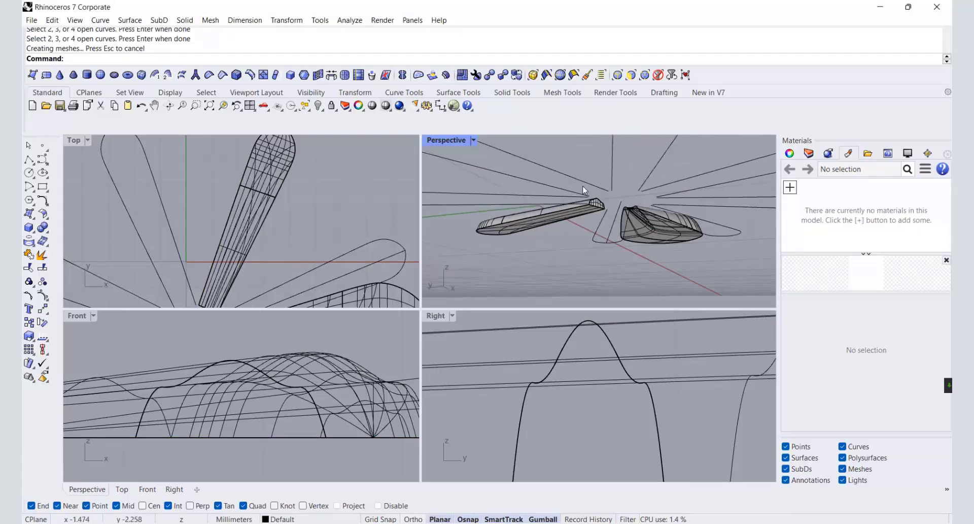
- Select all of the narrow petal's surfaces and curves and join them
{"action": "right_click_drag", "start_coordinate": [560, 171], "coordinate": [546, 209]}
{"action": "left_click_drag", "start_coordinate": [546, 210], "coordinate": [481, 223]}
{"action": "left_click", "coordinate": [29, 241]}
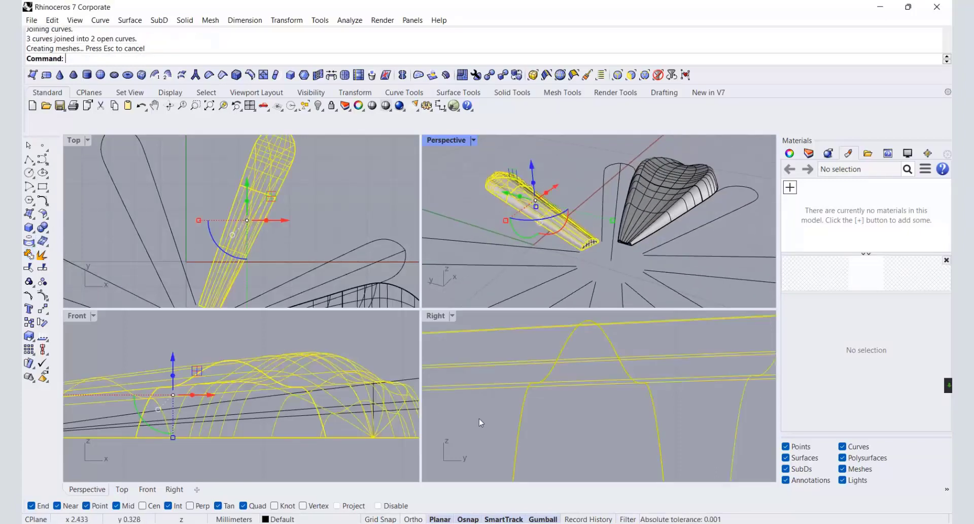
- Bend the outer part of the wide petal slightly upward in the front view, using a horizontal spine
{"action": "left_click", "coordinate": [664, 198]}
{"action": "scroll", "coordinate": [229, 402], "scroll_direction": "down", "scroll_amount": 5}
{"action": "right_click_drag", "start_coordinate": [228, 403], "coordinate": [150, 410]}
{"action": "scroll", "coordinate": [314, 391], "scroll_direction": "up", "scroll_amount": 4}
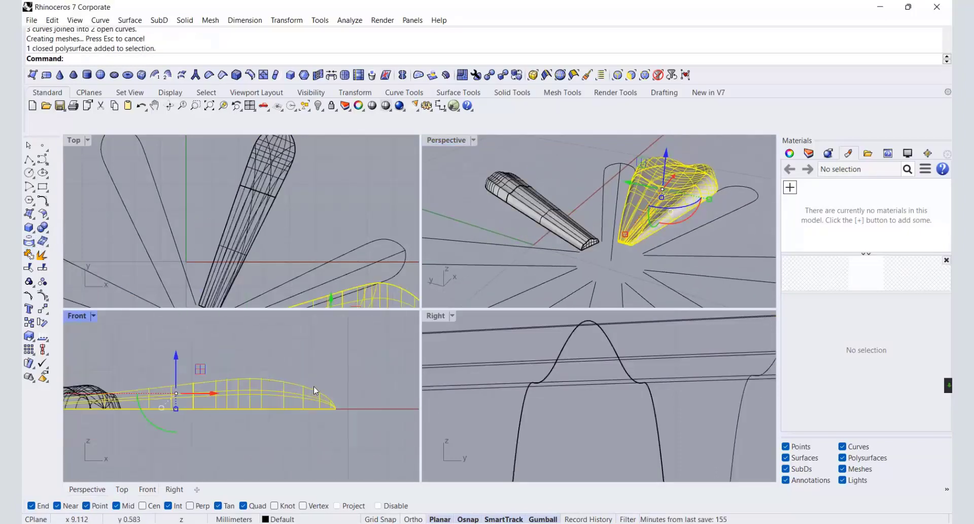
{"action": "left_click", "coordinate": [287, 19]}
{"action": "left_click", "coordinate": [299, 222]}
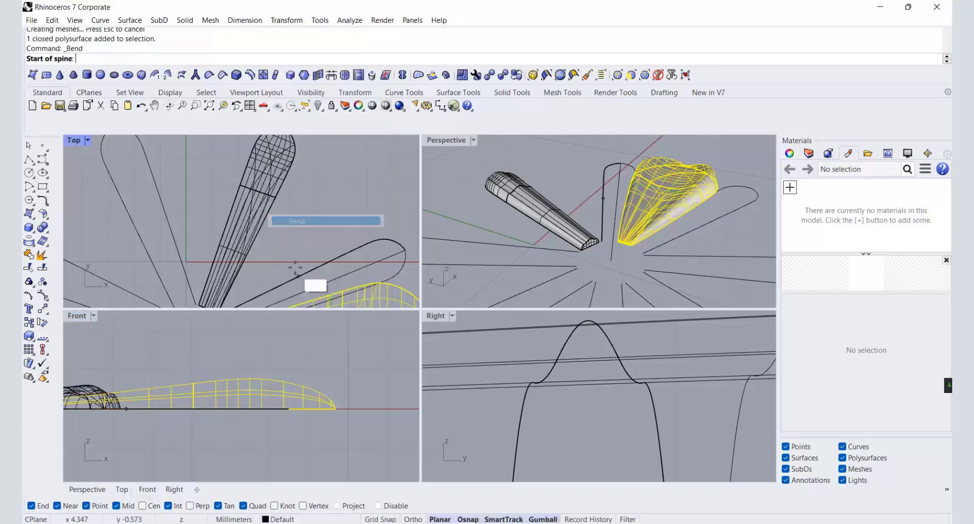
{"action": "left_click", "coordinate": [215, 447]}
{"action": "left_click", "coordinate": [350, 446]}
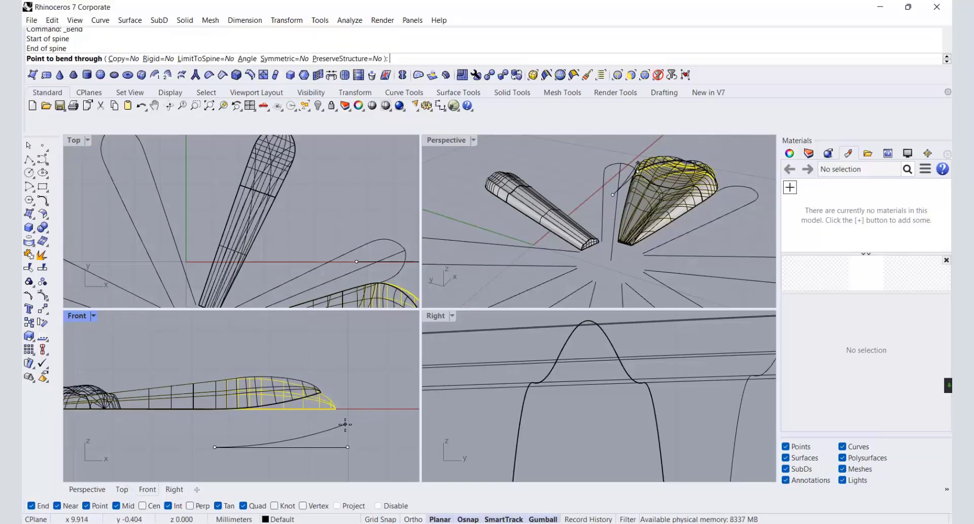
{"action": "left_click", "coordinate": [345, 424]}
{"action": "left_click", "coordinate": [717, 163]}
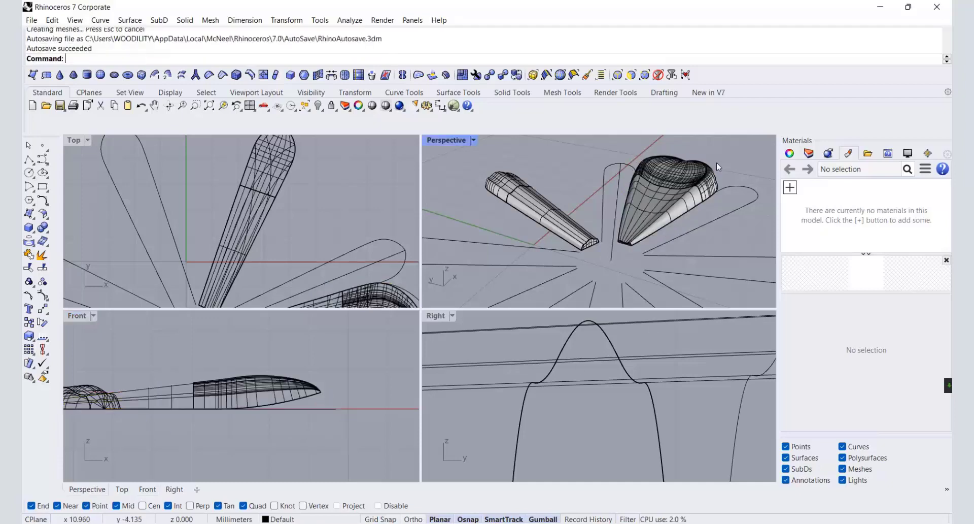
- Polar array the wide and narrow petals around the flower centre with 8 items over 360 degrees
{"action": "double_click", "coordinate": [459, 140]}
{"action": "right_click_drag", "start_coordinate": [472, 178], "coordinate": [537, 253]}
{"action": "left_click", "coordinate": [550, 271]}
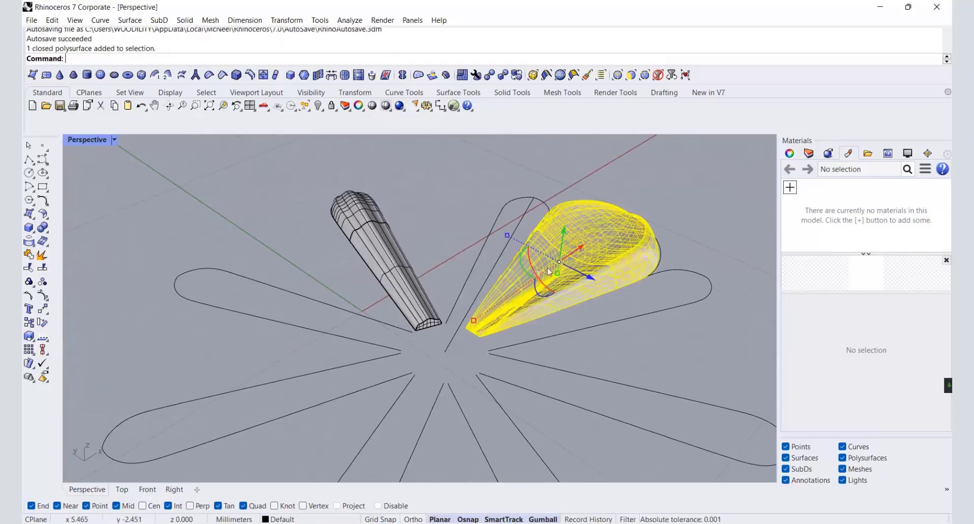
{"action": "left_click", "coordinate": [409, 277], "text": "shift"}
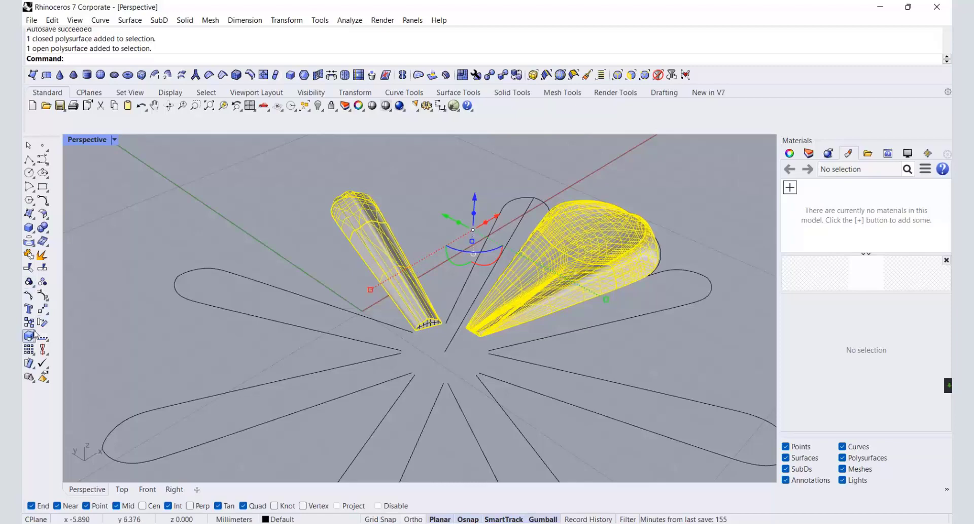
{"action": "left_click", "coordinate": [34, 355]}
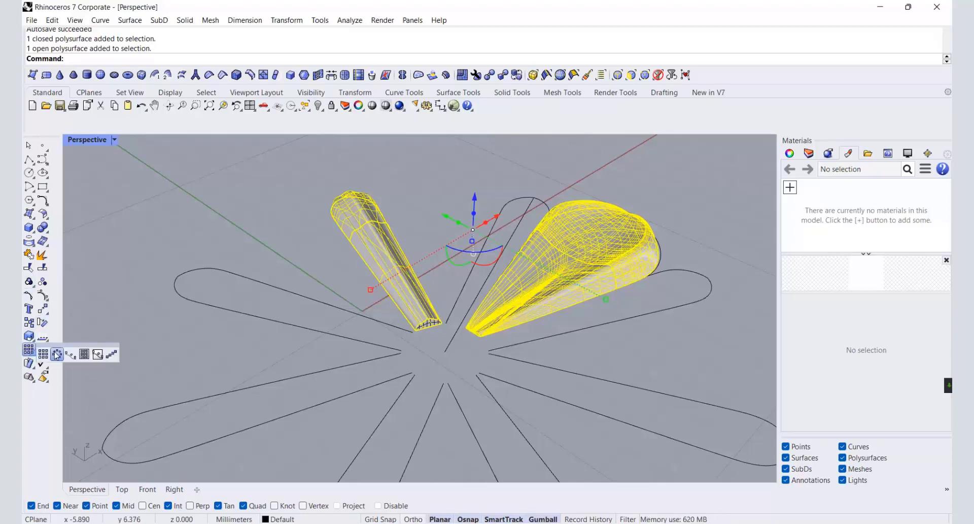
{"action": "left_click", "coordinate": [57, 354]}
{"action": "scroll", "coordinate": [446, 355], "scroll_direction": "down", "scroll_amount": 3}
{"action": "left_click", "coordinate": [443, 349]}
{"action": "key", "text": "Return"}
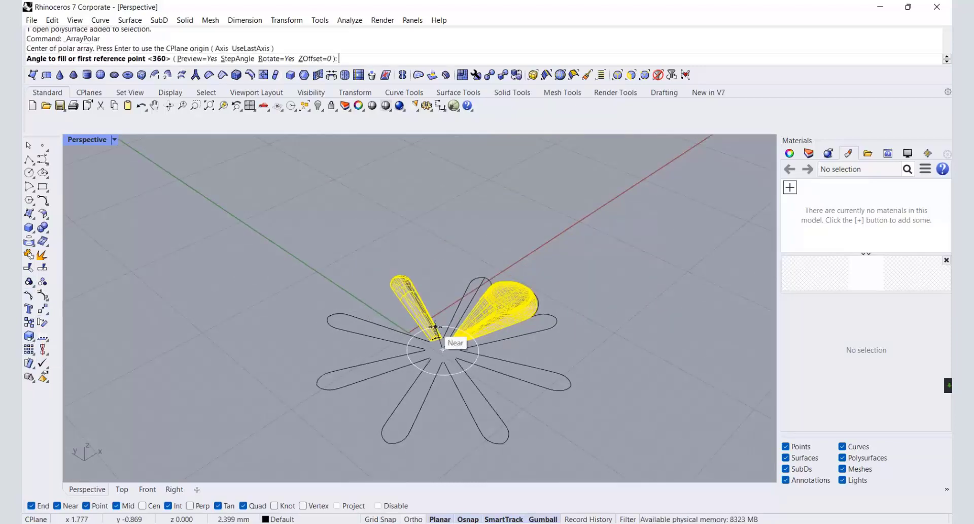
{"action": "key", "text": "Return"}
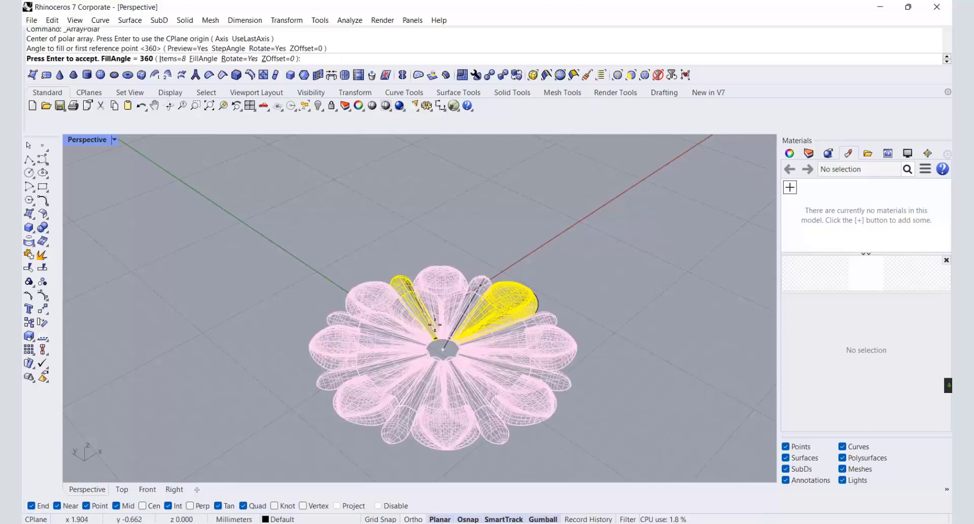
{"action": "key", "text": "Return"}
- Create a sphere at the flower's centre in the top view, with a radius of about 1.2 mm reaching the petals' inner ends
{"action": "right_click_drag", "start_coordinate": [646, 250], "coordinate": [527, 174]}
{"action": "left_click", "coordinate": [162, 484]}
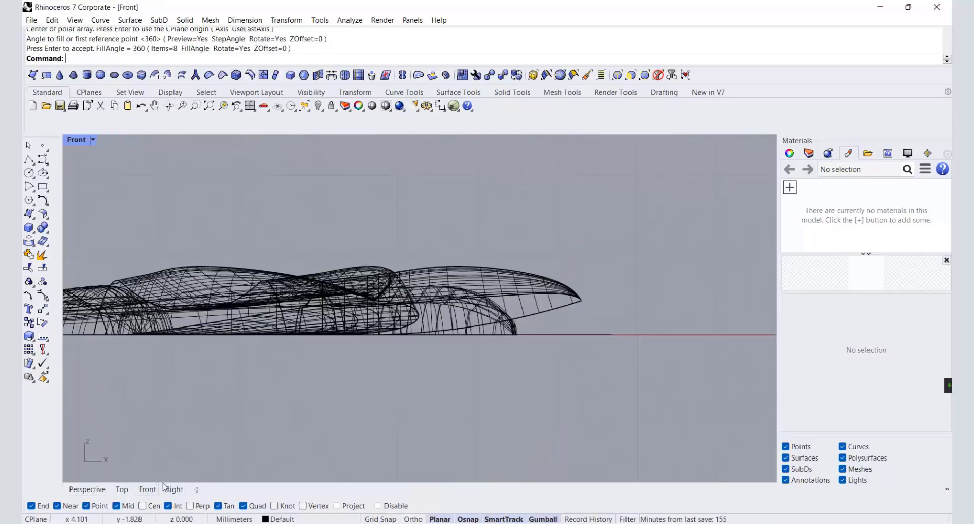
{"action": "left_click", "coordinate": [122, 489]}
{"action": "scroll", "coordinate": [346, 397], "scroll_direction": "up", "scroll_amount": 8}
{"action": "right_click_drag", "start_coordinate": [346, 397], "coordinate": [365, 347]}
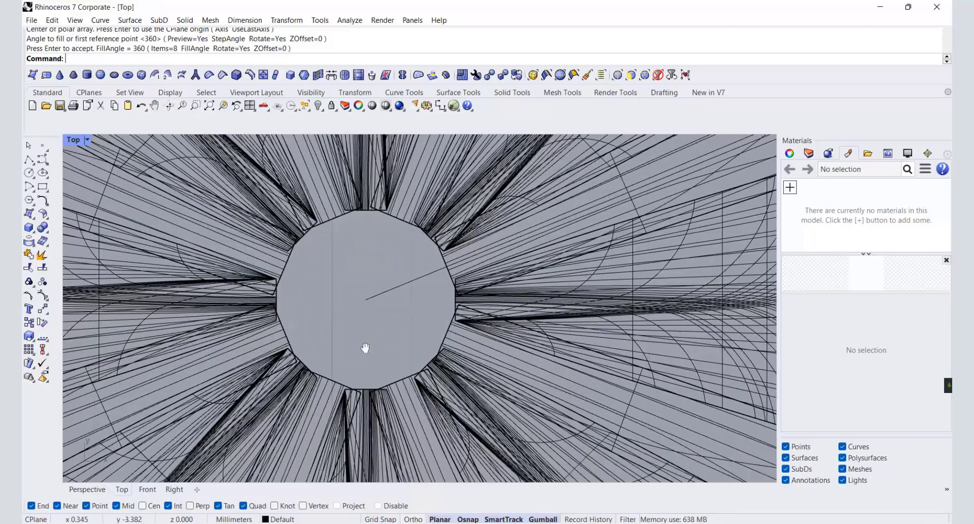
{"action": "left_click", "coordinate": [29, 227]}
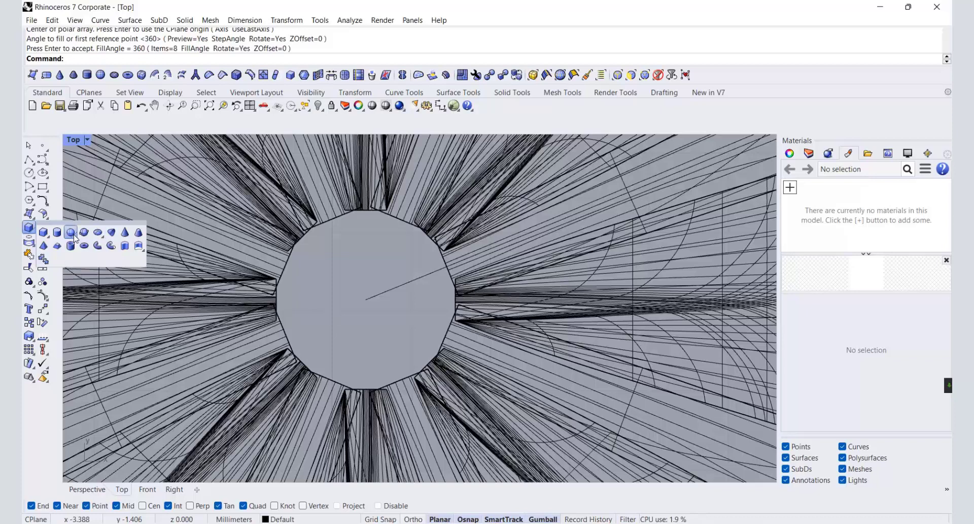
{"action": "left_click", "coordinate": [71, 232]}
{"action": "left_click", "coordinate": [366, 300]}
{"action": "scroll", "coordinate": [274, 280], "scroll_direction": "up", "scroll_amount": 1}
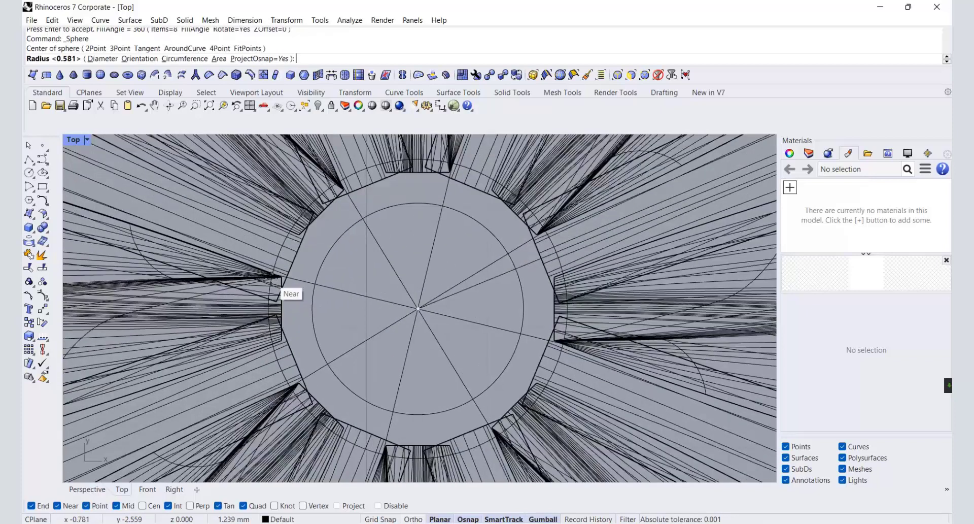
{"action": "left_click", "coordinate": [274, 276]}
{"action": "scroll", "coordinate": [283, 283], "scroll_direction": "up", "scroll_amount": 1}
- Flatten the flower's central sphere by scaling it down vertically in the right view
{"action": "double_click", "coordinate": [74, 140]}
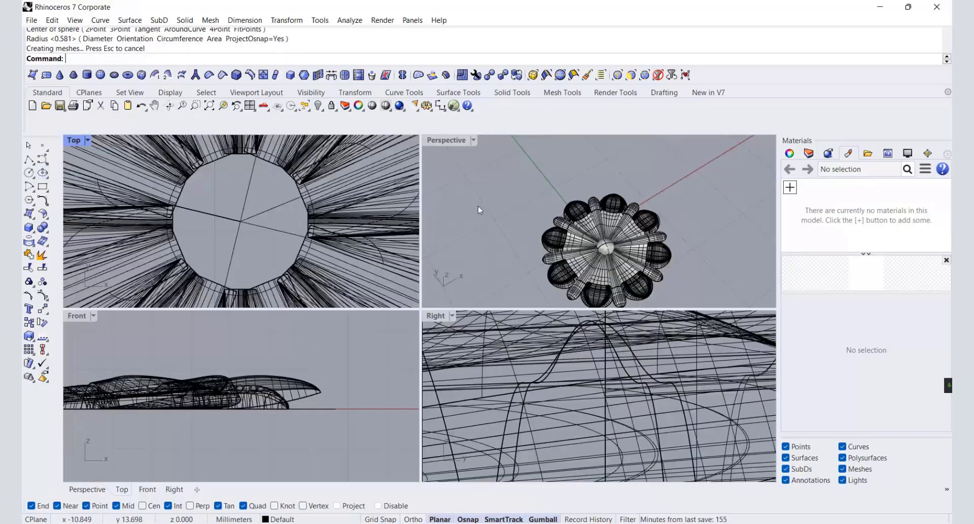
{"action": "right_click_drag", "start_coordinate": [560, 247], "coordinate": [582, 193]}
{"action": "scroll", "coordinate": [584, 193], "scroll_direction": "up", "scroll_amount": 5}
{"action": "left_click", "coordinate": [612, 233]}
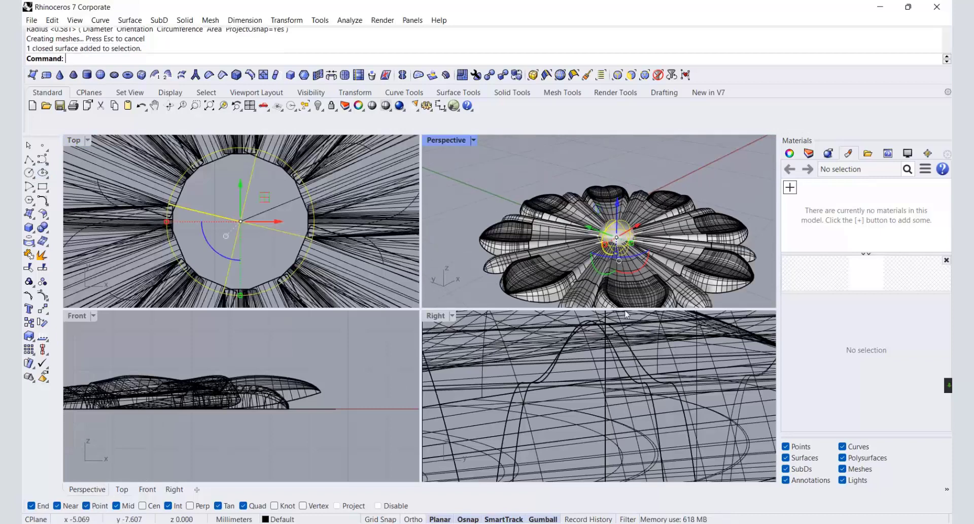
{"action": "scroll", "coordinate": [627, 314], "scroll_direction": "down", "scroll_amount": 5}
{"action": "left_click_drag", "start_coordinate": [527, 403], "coordinate": [528, 396]}
{"action": "left_click", "coordinate": [627, 426]}
{"action": "right_click_drag", "start_coordinate": [602, 256], "coordinate": [587, 298]}
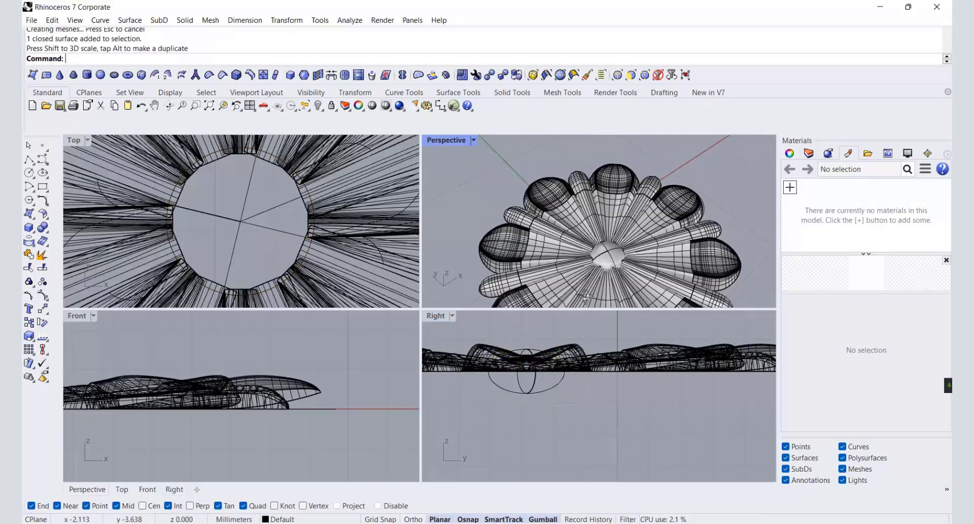
{"action": "scroll", "coordinate": [586, 297], "scroll_direction": "up", "scroll_amount": 8}
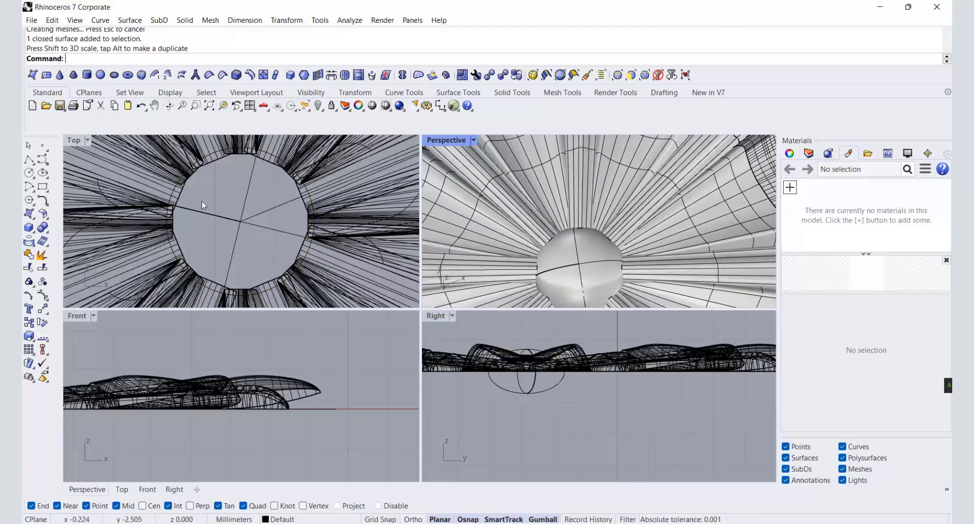
- Draw a circle around the flower's centre in the top view, with a radius of about 1.1 mm near the petals' inner ends
{"action": "left_click", "coordinate": [29, 186]}
{"action": "left_click", "coordinate": [241, 221]}
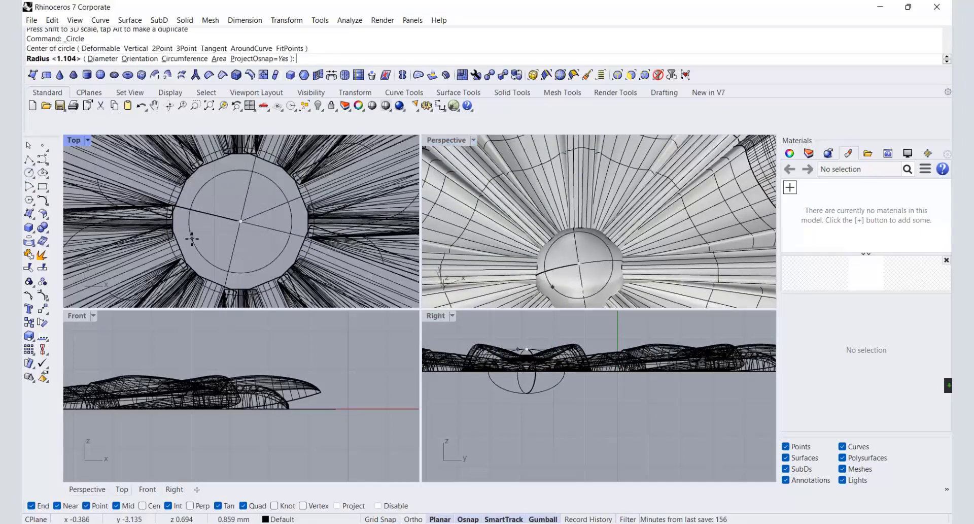
{"action": "scroll", "coordinate": [188, 242], "scroll_direction": "up", "scroll_amount": 5}
{"action": "scroll", "coordinate": [183, 239], "scroll_direction": "up", "scroll_amount": 3}
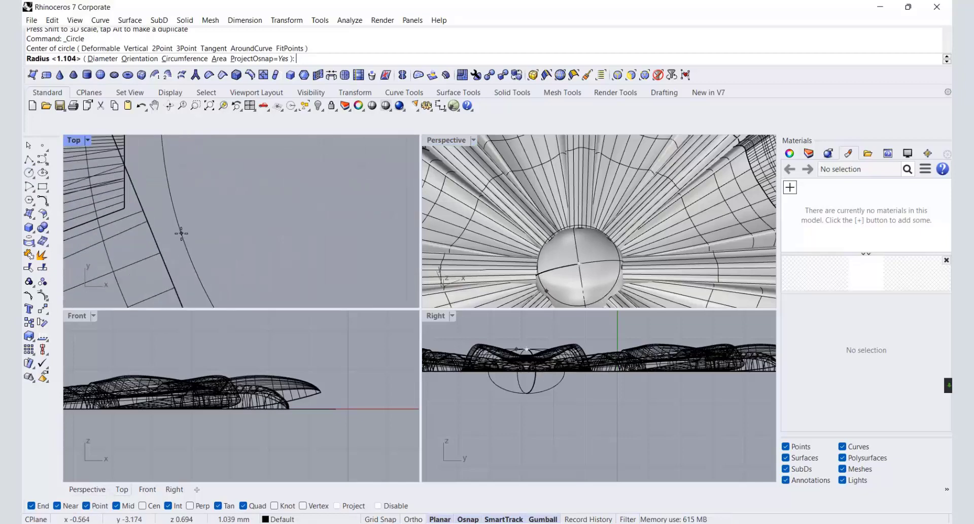
{"action": "left_click", "coordinate": [172, 239]}
{"action": "scroll", "coordinate": [208, 217], "scroll_direction": "down", "scroll_amount": 5}
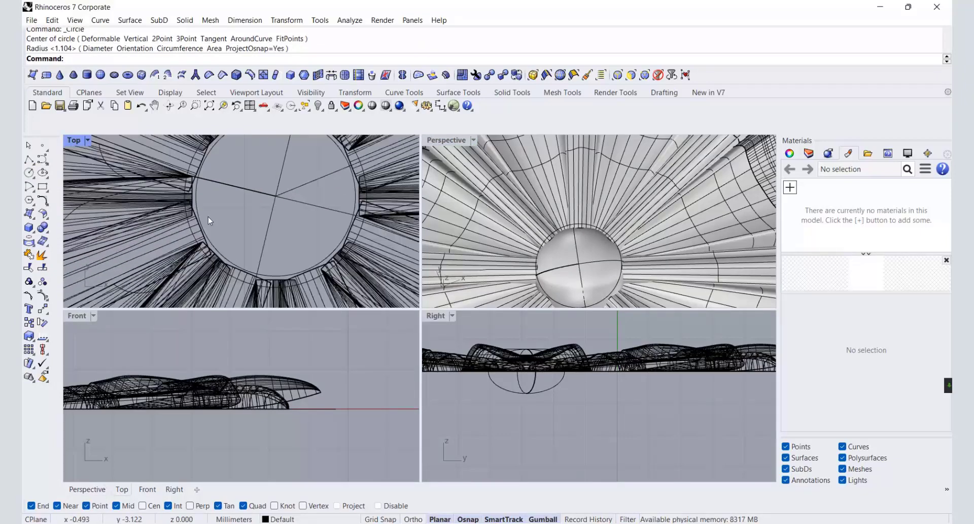
- Offset the central circle outward by 0.8 mm
{"action": "left_click", "coordinate": [197, 207]}
{"action": "left_click", "coordinate": [48, 204]}
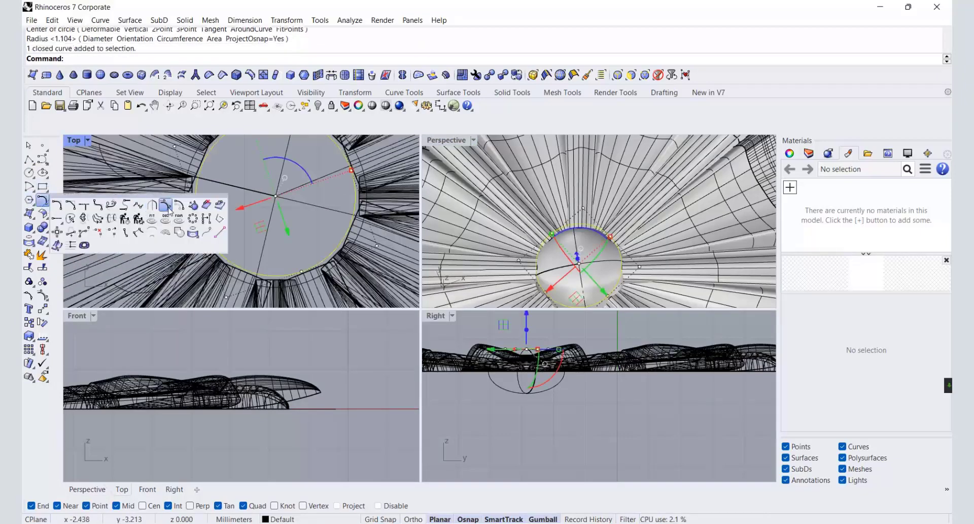
{"action": "left_click", "coordinate": [174, 207]}
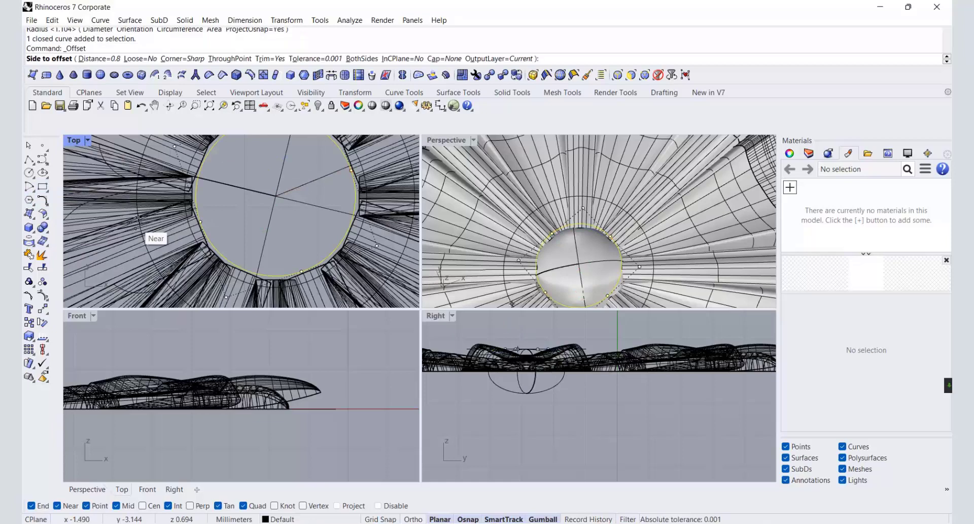
{"action": "left_click", "coordinate": [138, 217]}
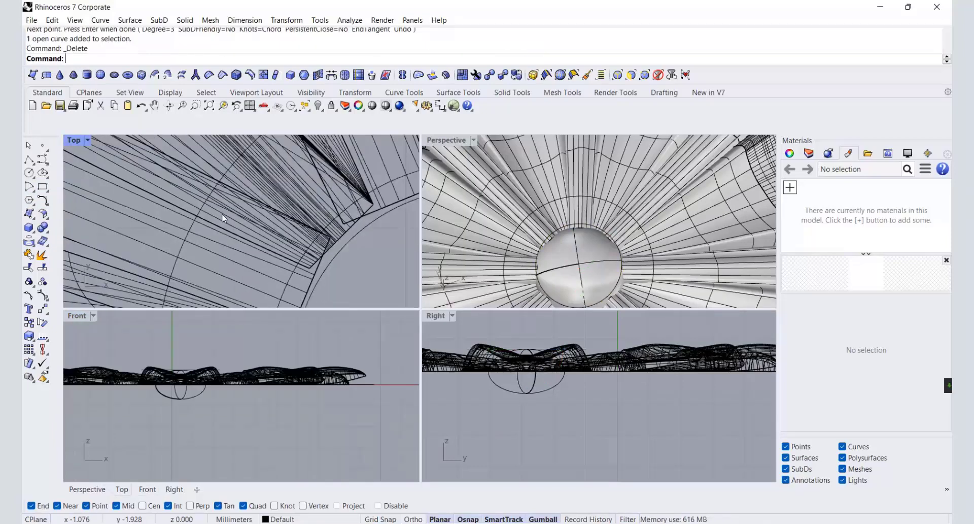
- Draw an arc from the inner circle to the outer circle using a start direction, arching upward in the right view
{"action": "scroll", "coordinate": [224, 218], "scroll_direction": "down", "scroll_amount": 1}
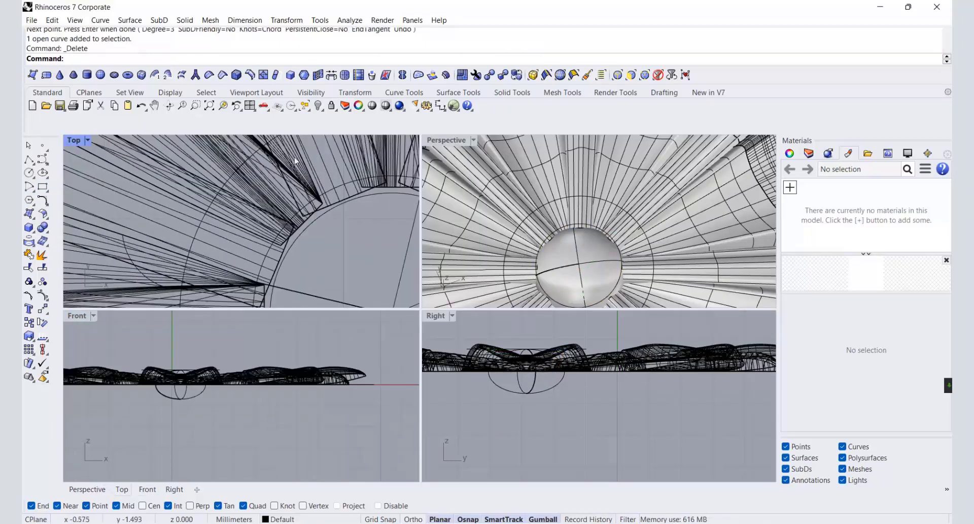
{"action": "left_click", "coordinate": [63, 195]}
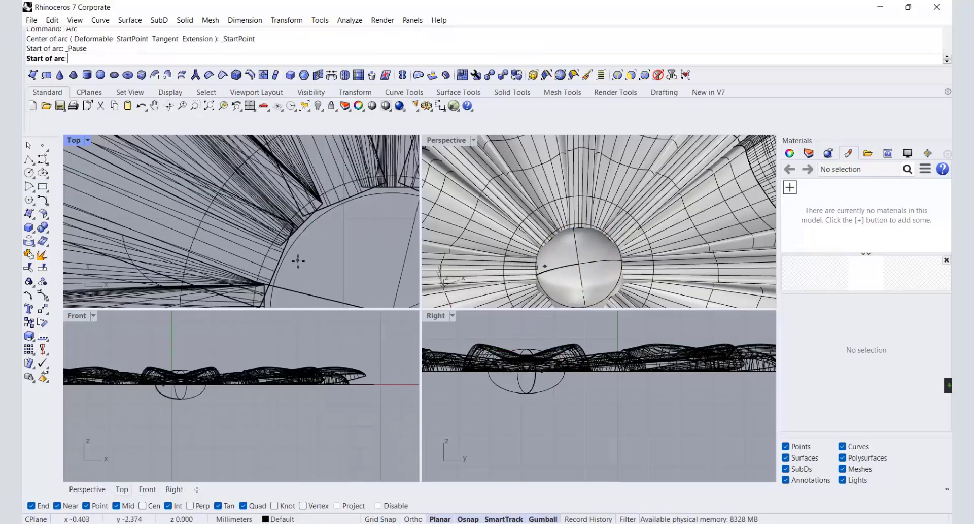
{"action": "left_click", "coordinate": [273, 284]}
{"action": "scroll", "coordinate": [206, 222], "scroll_direction": "up", "scroll_amount": 2}
{"action": "key", "text": "Escape"}
{"action": "right_click", "coordinate": [297, 279]}
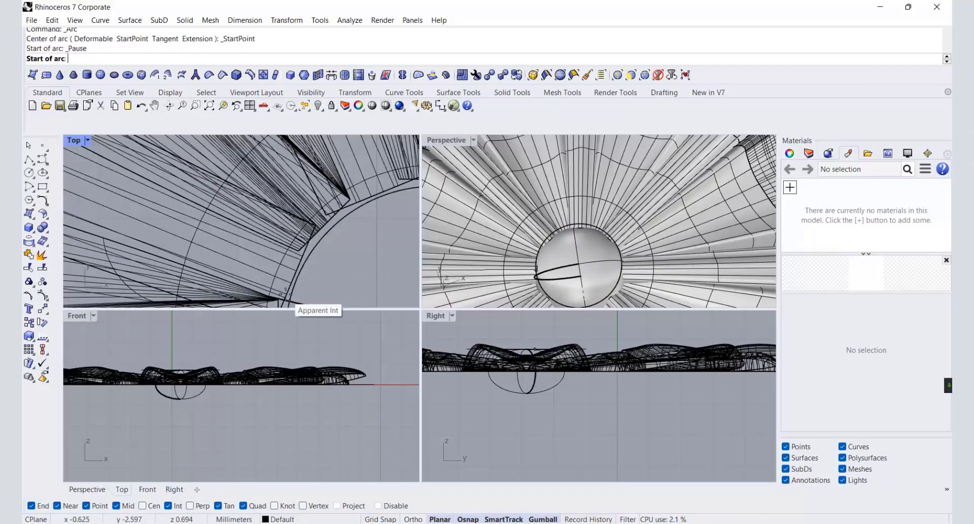
{"action": "left_click", "coordinate": [290, 291]}
{"action": "left_click", "coordinate": [188, 254]}
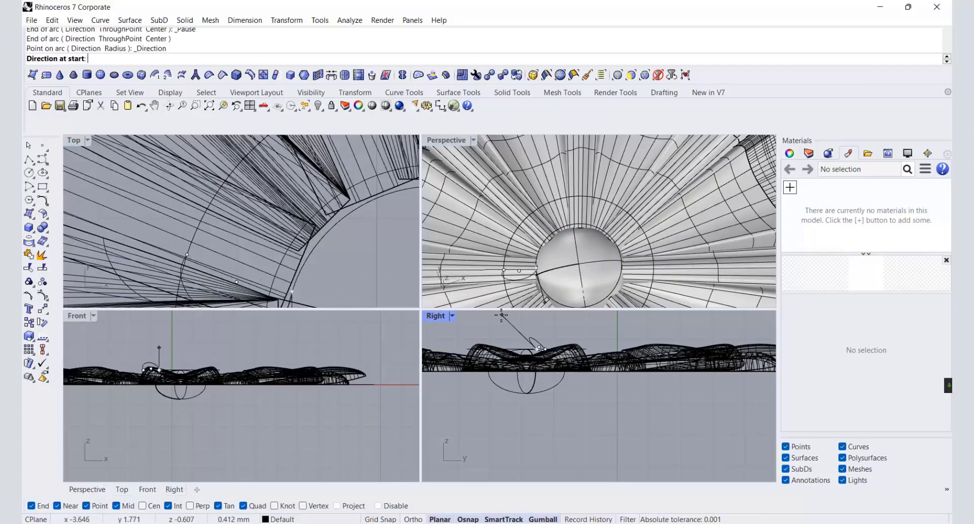
{"action": "scroll", "coordinate": [538, 326], "scroll_direction": "up", "scroll_amount": 2}
{"action": "left_click", "coordinate": [528, 341]}
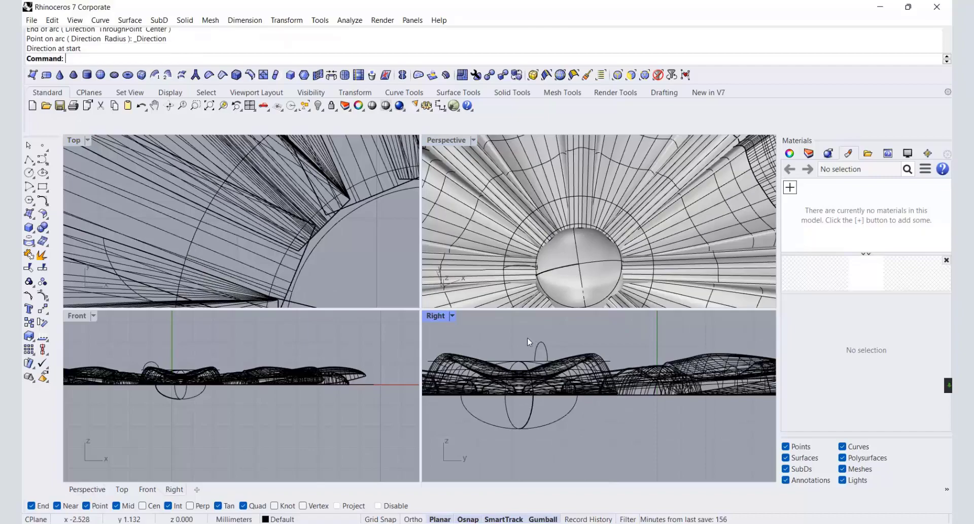
- Create a closed two-rail sweep along the inner and outer circles, with the arc as cross-section and the cross-sections unchanged
{"action": "double_click", "coordinate": [441, 140]}
{"action": "scroll", "coordinate": [368, 318], "scroll_direction": "up", "scroll_amount": 3}
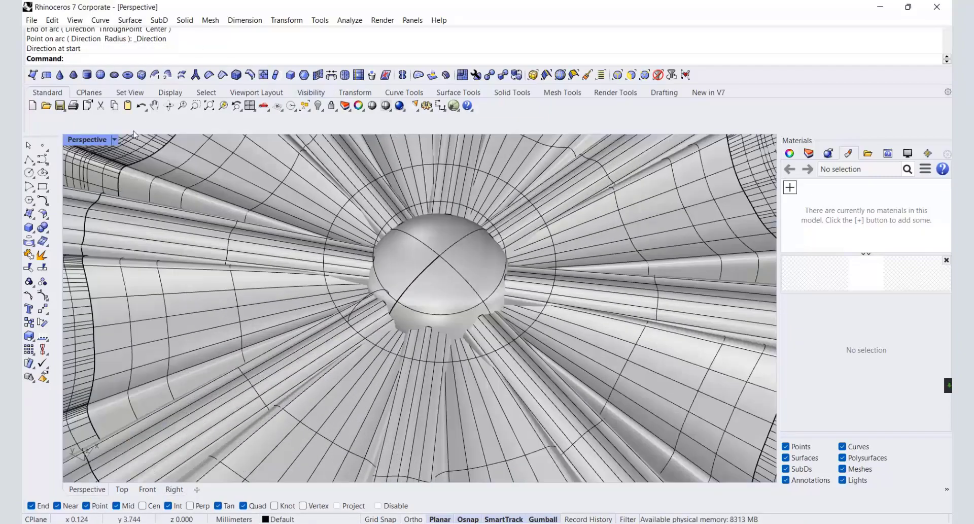
{"action": "left_click", "coordinate": [130, 21]}
{"action": "left_click", "coordinate": [152, 70]}
{"action": "left_click", "coordinate": [387, 227]}
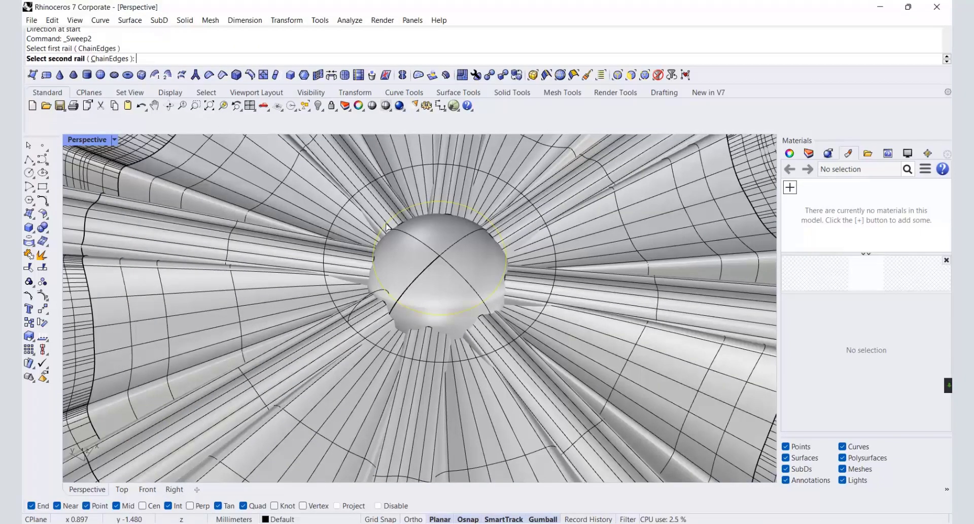
{"action": "left_click", "coordinate": [334, 222]}
{"action": "key", "text": "Return"}
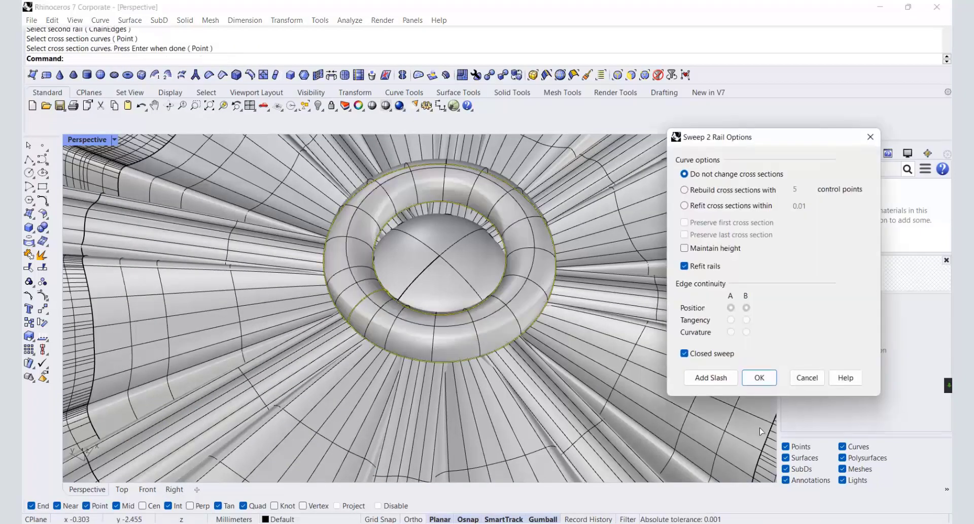
{"action": "left_click", "coordinate": [744, 381]}
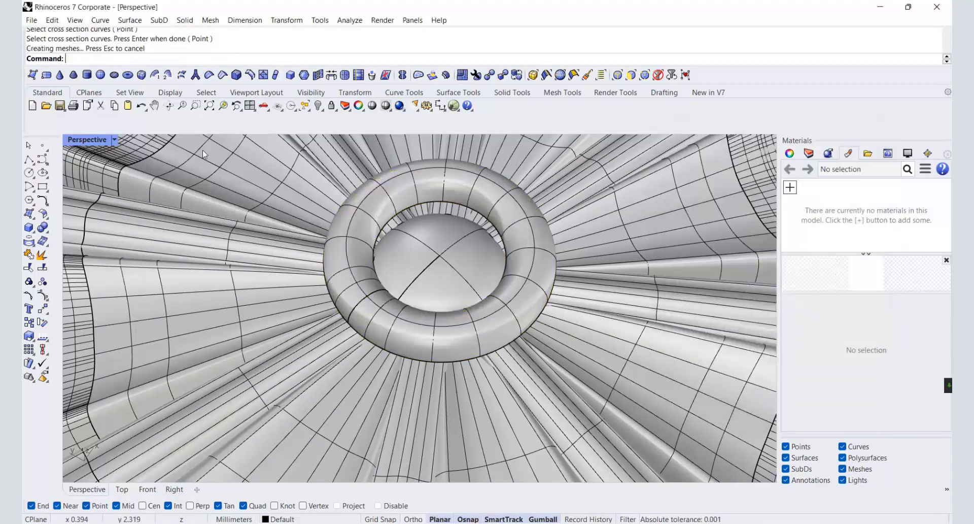
- Cap the swept ring to make it a closed solid
{"action": "left_click", "coordinate": [406, 203]}
{"action": "left_click", "coordinate": [47, 233]}
{"action": "left_click", "coordinate": [59, 250]}
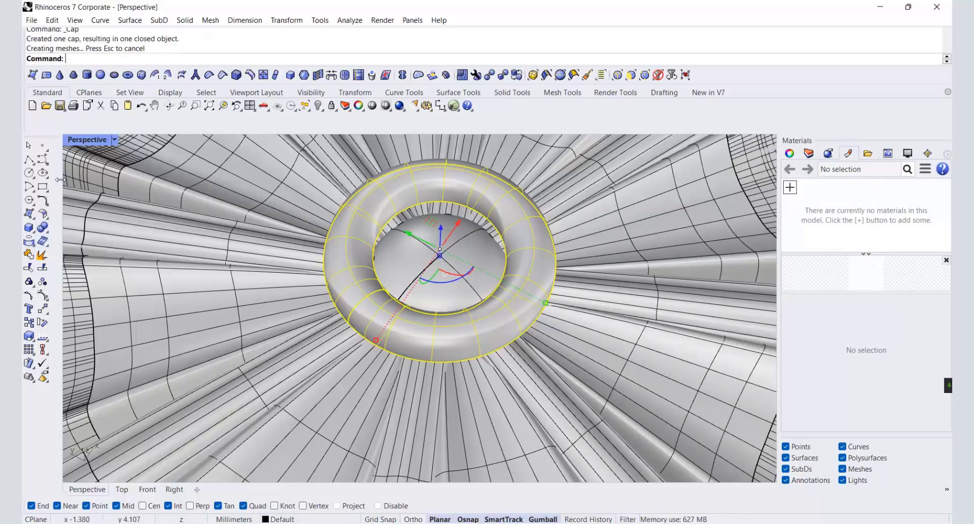
- Hide two neighbouring petals to get clear access to the flower centre in the front view
{"action": "double_click", "coordinate": [81, 140]}
{"action": "scroll", "coordinate": [171, 412], "scroll_direction": "up", "scroll_amount": 5}
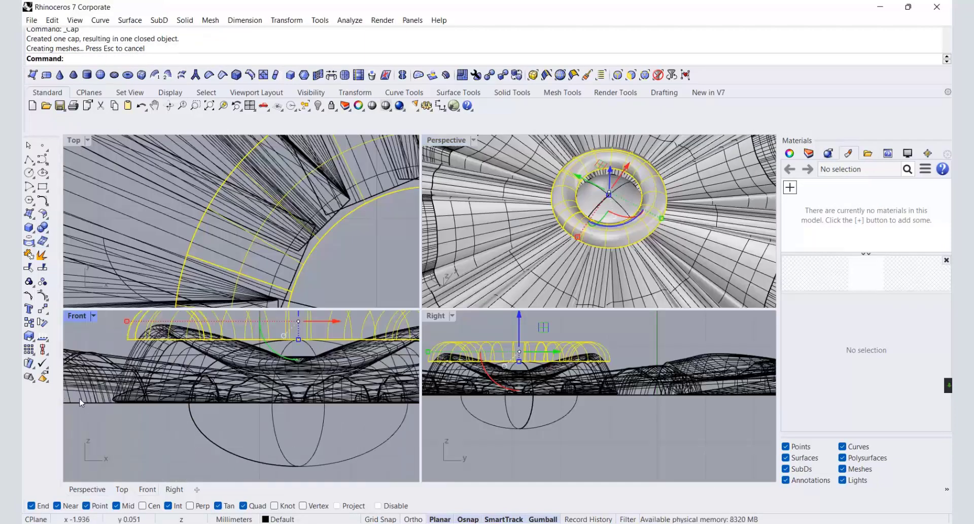
{"action": "key", "text": "ctrl+h"}
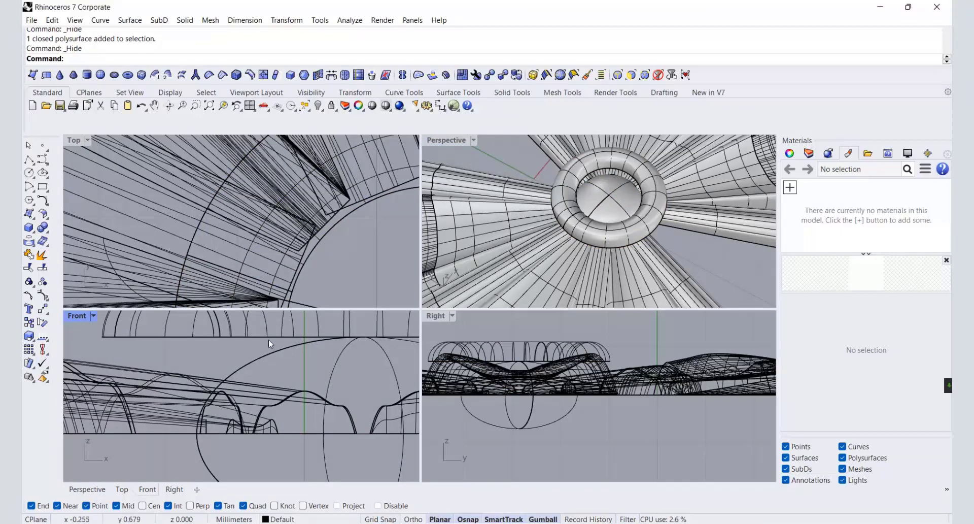
- Move the solid ring straight down in the front view so its underside lies level with the petals' base
{"action": "left_click", "coordinate": [230, 339]}
{"action": "left_click", "coordinate": [204, 328]}
{"action": "left_click", "coordinate": [250, 374]}
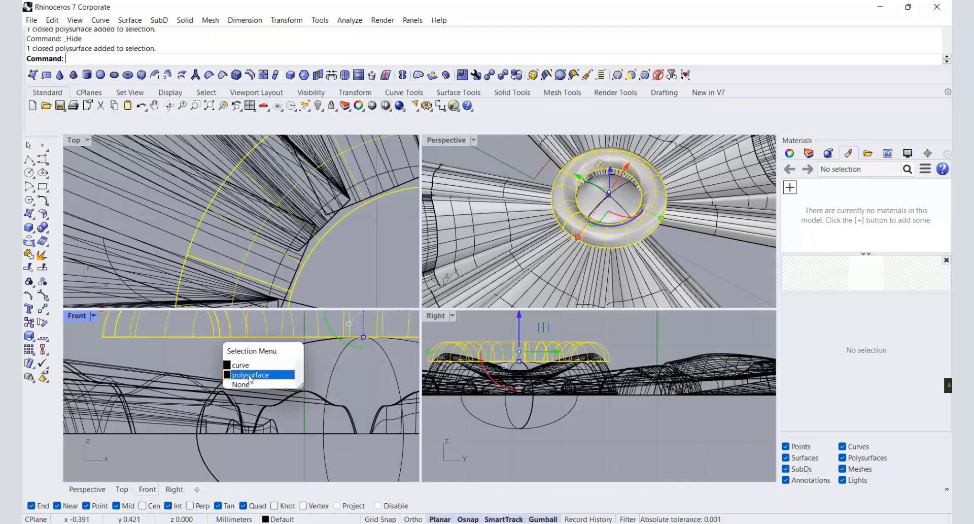
{"action": "left_click", "coordinate": [43, 309]}
{"action": "scroll", "coordinate": [282, 344], "scroll_direction": "up", "scroll_amount": 4}
{"action": "left_click", "coordinate": [283, 345]}
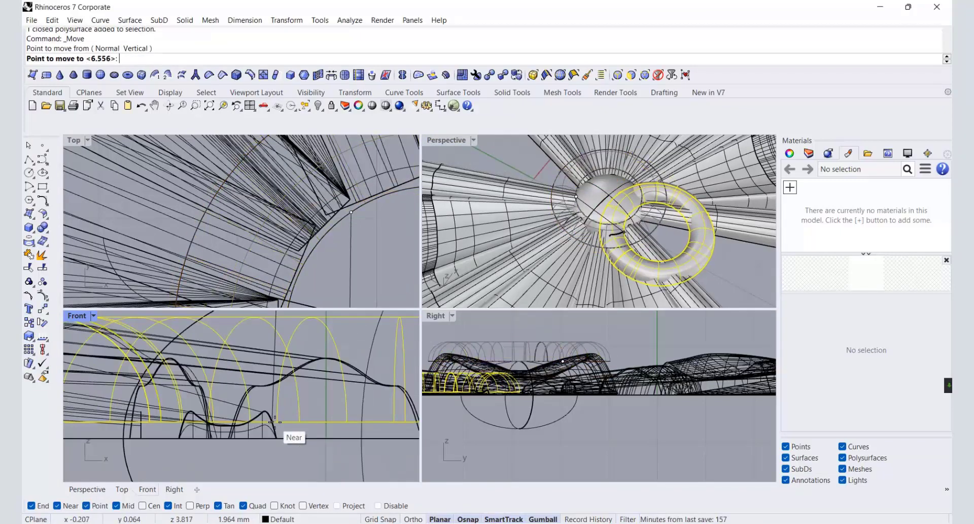
{"action": "scroll", "coordinate": [282, 435], "scroll_direction": "up", "scroll_amount": 2}
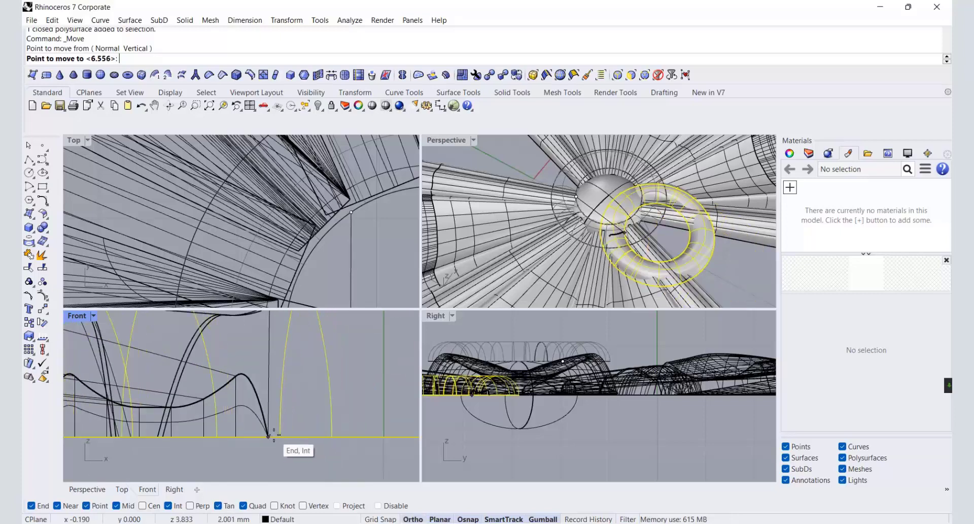
{"action": "scroll", "coordinate": [278, 435], "scroll_direction": "up", "scroll_amount": 3}
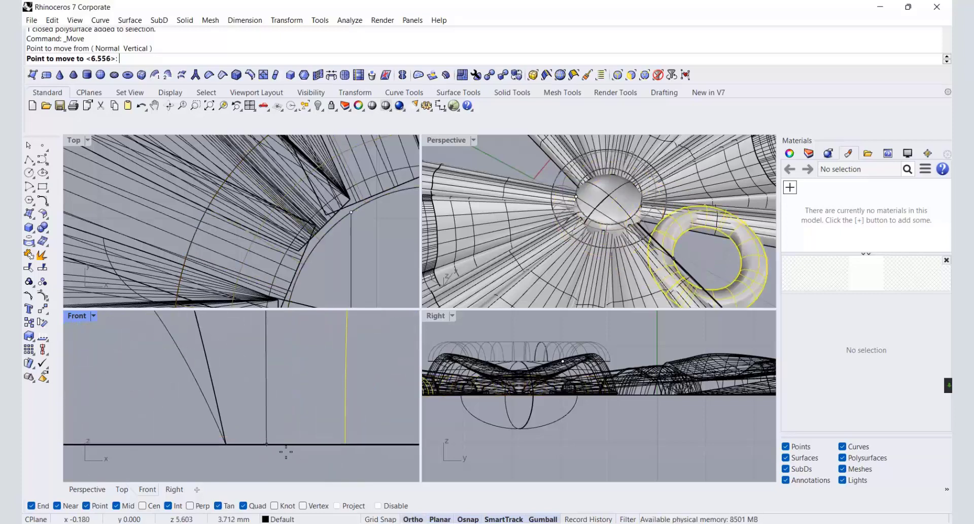
{"action": "left_click", "coordinate": [257, 443]}
- Show the hidden petals again and inspect the ring against the full flower in the perspective view
{"action": "middle_click", "coordinate": [699, 263]}
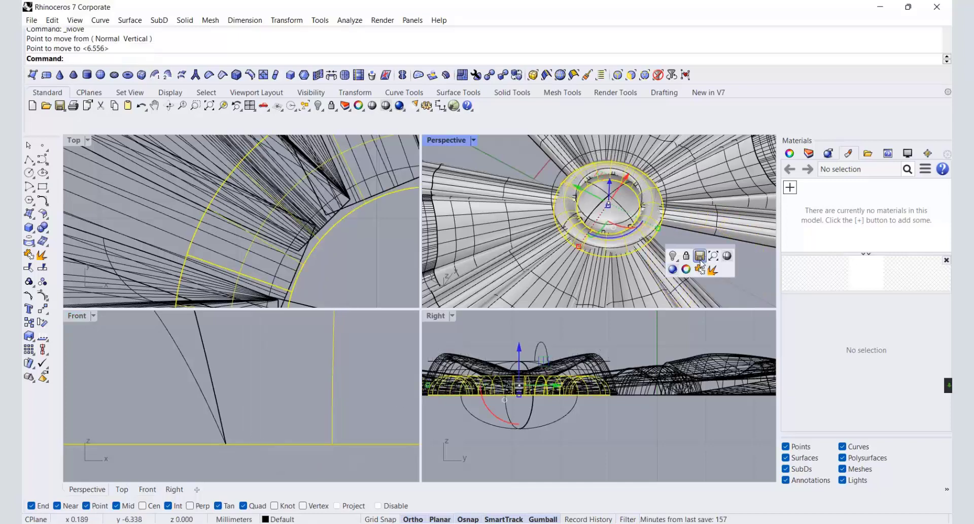
{"action": "left_click", "coordinate": [675, 257]}
{"action": "double_click", "coordinate": [461, 142]}
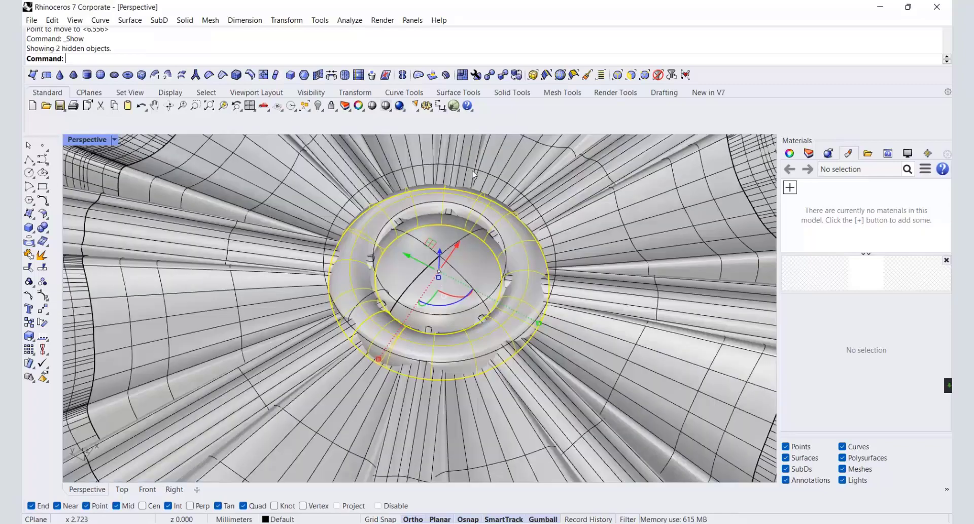
{"action": "scroll", "coordinate": [496, 238], "scroll_direction": "down", "scroll_amount": 8}
{"action": "left_click", "coordinate": [674, 302]}
{"action": "right_click_drag", "start_coordinate": [674, 302], "coordinate": [600, 249]}
{"action": "scroll", "coordinate": [477, 274], "scroll_direction": "up", "scroll_amount": 5}
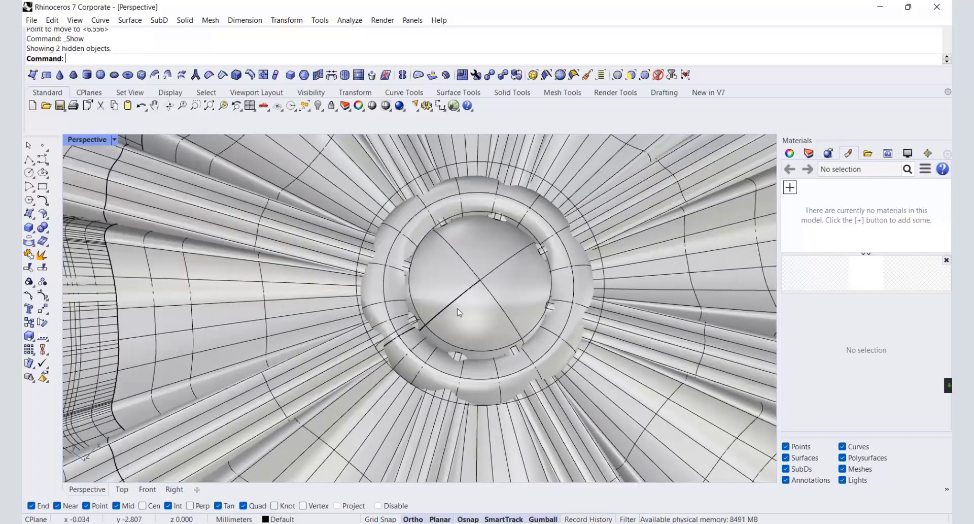
- Raise the ring slightly so it covers the petals' inner ends
{"action": "left_click", "coordinate": [458, 307]}
{"action": "left_click", "coordinate": [388, 310]}
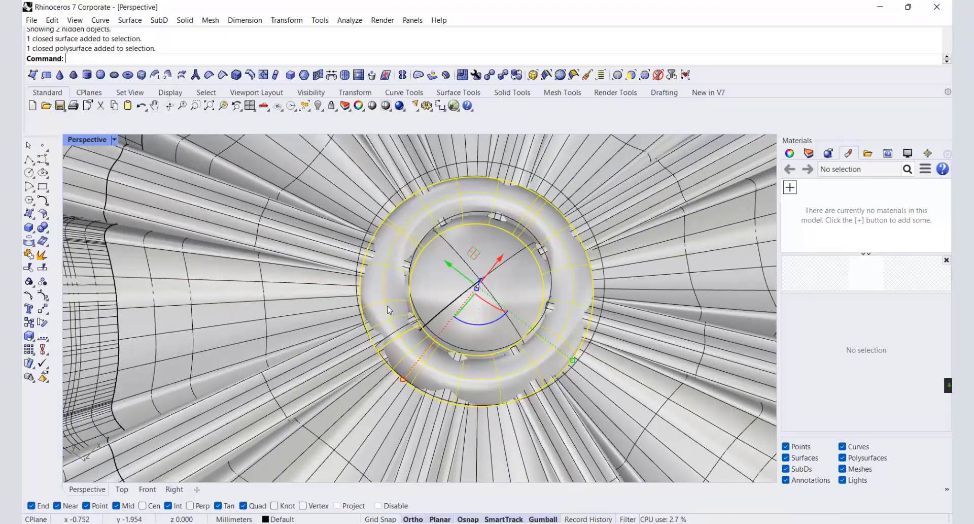
{"action": "right_click_drag", "start_coordinate": [490, 333], "coordinate": [495, 179]}
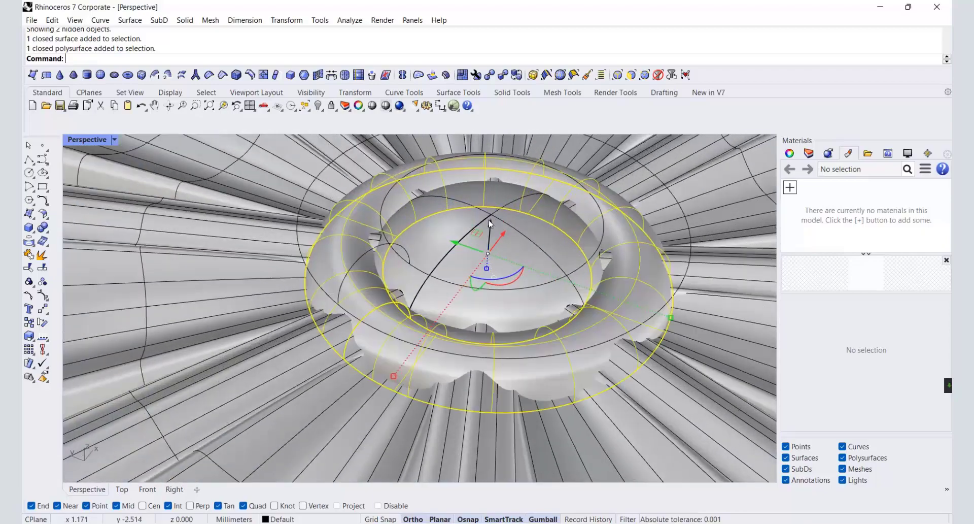
{"action": "left_click_drag", "start_coordinate": [492, 225], "coordinate": [504, 229]}
{"action": "right_click_drag", "start_coordinate": [503, 228], "coordinate": [520, 331]}
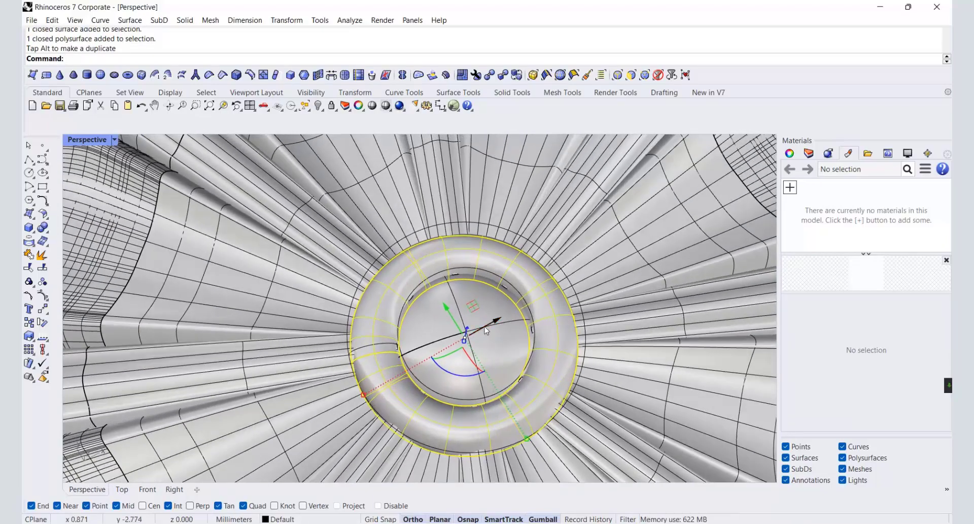
- Enlarge the central sphere slightly to fill the ring's opening, and check the whole flower from above
{"action": "left_click", "coordinate": [520, 331]}
{"action": "left_click_drag", "start_coordinate": [402, 382], "coordinate": [398, 381]}
{"action": "scroll", "coordinate": [432, 336], "scroll_direction": "down", "scroll_amount": 9}
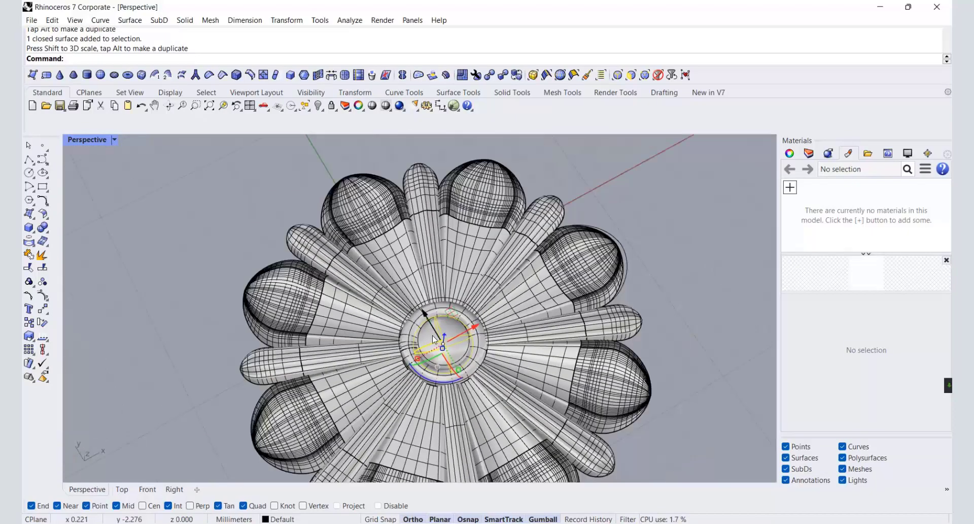
{"action": "right_click_drag", "start_coordinate": [646, 240], "coordinate": [625, 248]}
{"action": "scroll", "coordinate": [410, 369], "scroll_direction": "up", "scroll_amount": 4}
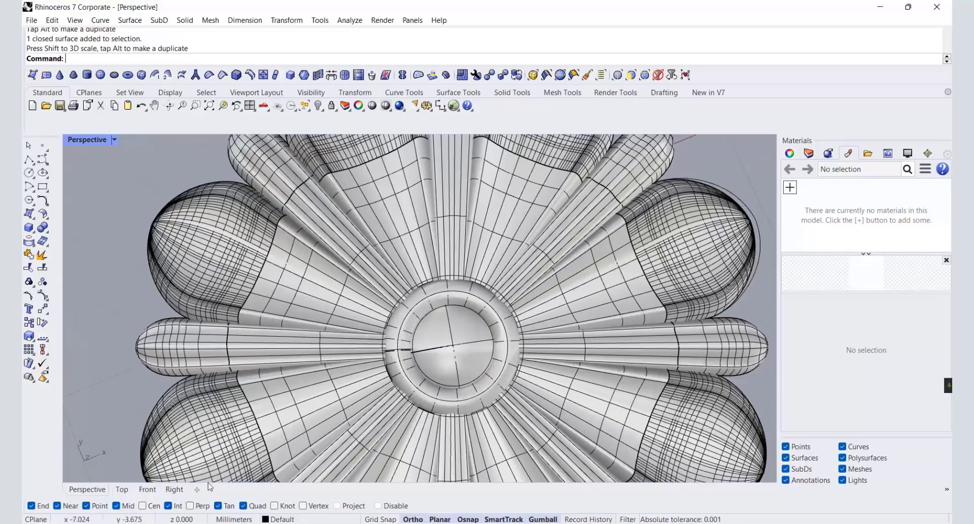
{"action": "left_click", "coordinate": [122, 489]}
{"action": "scroll", "coordinate": [455, 285], "scroll_direction": "down", "scroll_amount": 8}
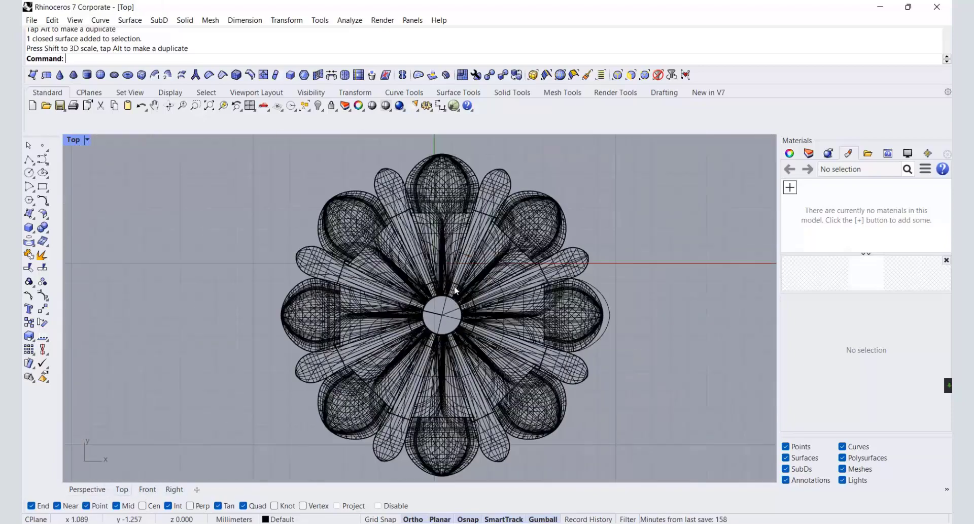
- Create a small sphere in the top view at the central sphere's outer edge, in line with the uppermost petal
{"action": "left_click", "coordinate": [34, 233]}
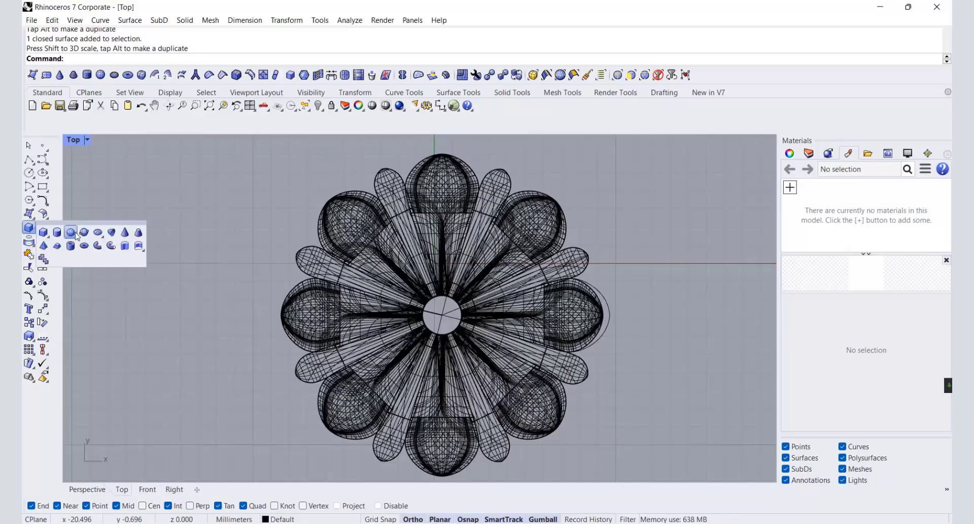
{"action": "scroll", "coordinate": [126, 280], "scroll_direction": "up", "scroll_amount": 2}
{"action": "left_click", "coordinate": [71, 231]}
{"action": "scroll", "coordinate": [451, 289], "scroll_direction": "up", "scroll_amount": 4}
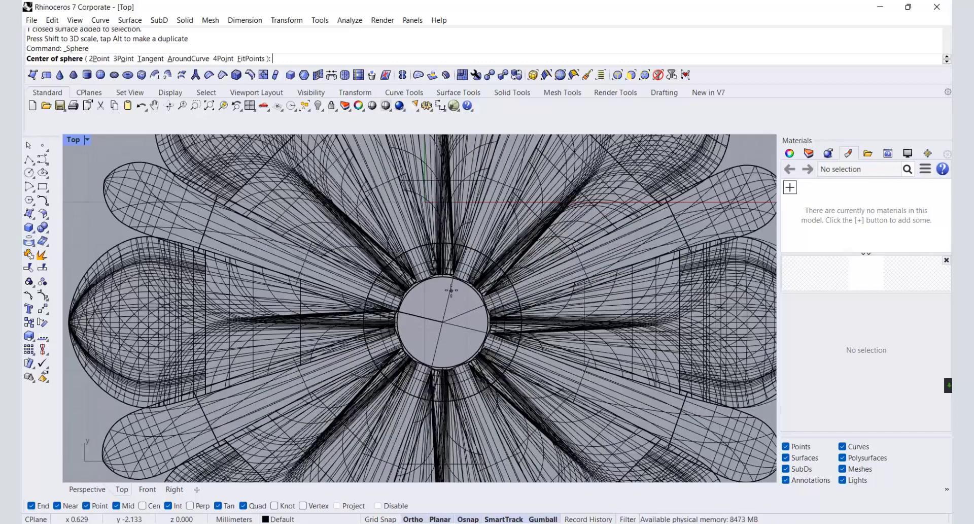
{"action": "left_click", "coordinate": [444, 278]}
{"action": "left_click", "coordinate": [433, 292]}
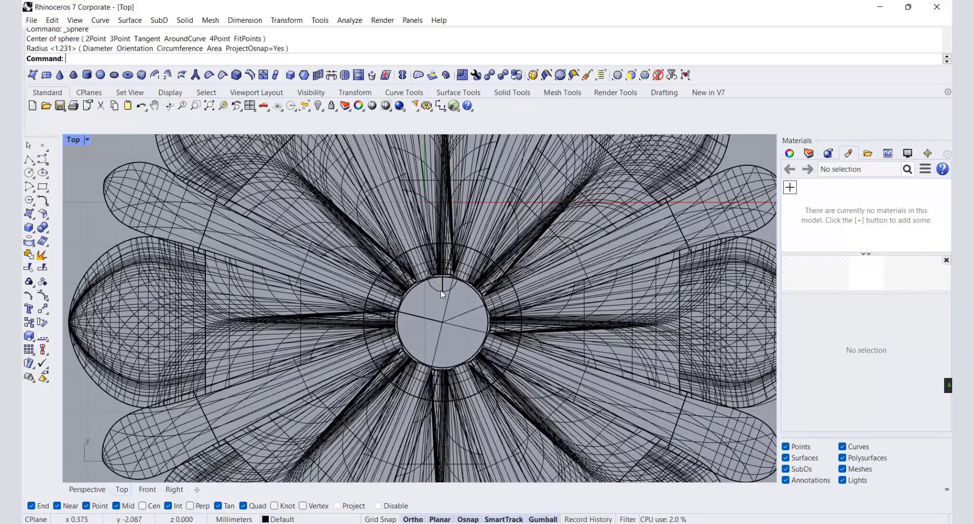
- Scale the small sphere down slightly and move it outward along the petal, clear of the ring
{"action": "scroll", "coordinate": [442, 242], "scroll_direction": "up", "scroll_amount": 3}
{"action": "left_click_drag", "start_coordinate": [451, 183], "coordinate": [451, 186]}
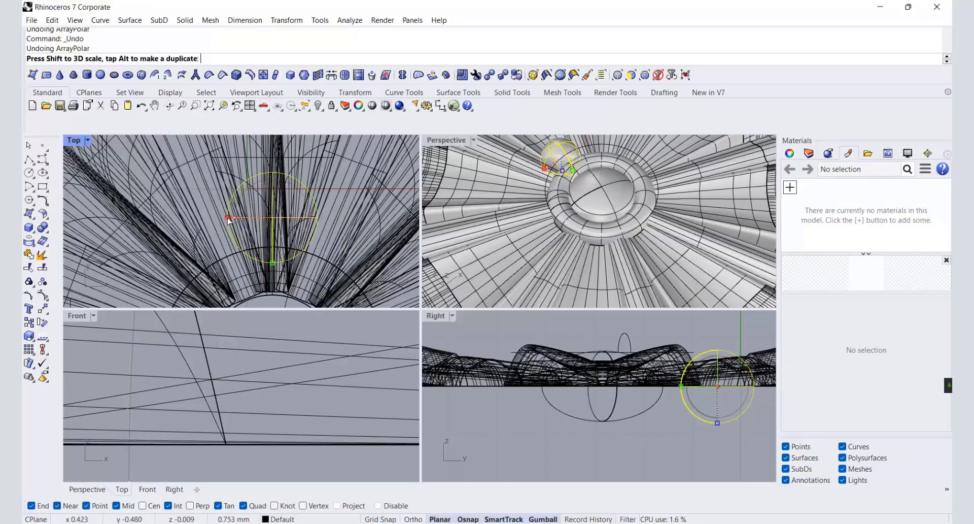
{"action": "left_click_drag", "start_coordinate": [228, 219], "coordinate": [232, 217]}
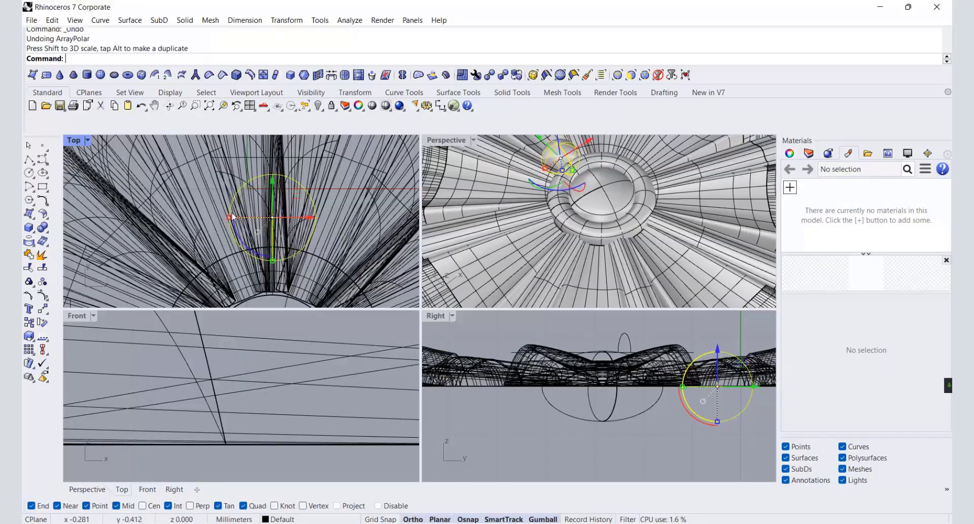
{"action": "left_click_drag", "start_coordinate": [274, 193], "coordinate": [279, 176]}
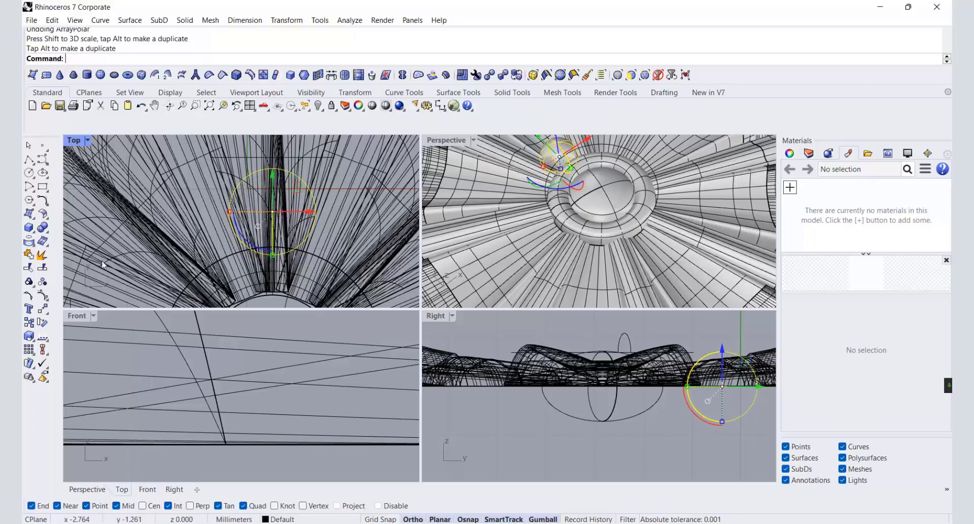
- Polar-array the small sphere around the flower's centre with 12 items over 360 degrees
{"action": "left_click", "coordinate": [35, 354]}
{"action": "left_click", "coordinate": [57, 353]}
{"action": "scroll", "coordinate": [223, 234], "scroll_direction": "down", "scroll_amount": 8}
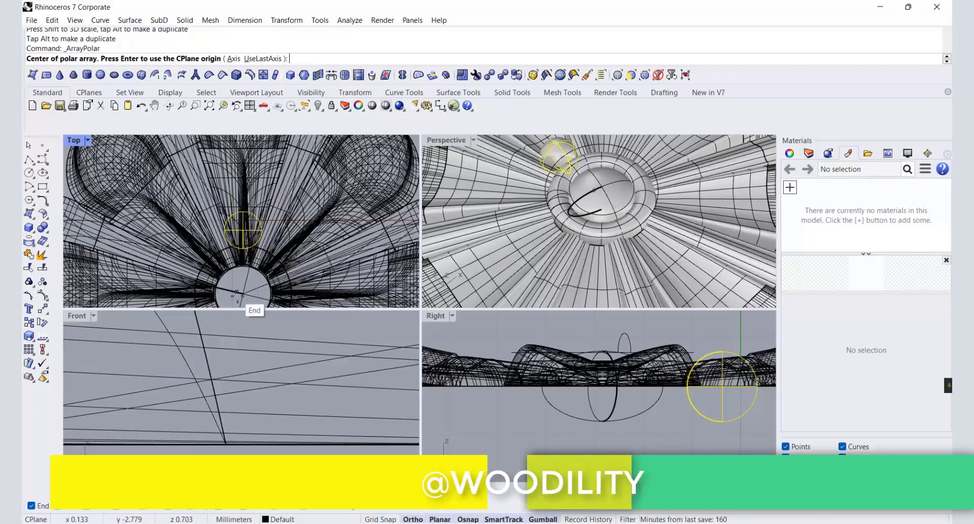
{"action": "scroll", "coordinate": [280, 211], "scroll_direction": "down", "scroll_amount": 6}
{"action": "left_click", "coordinate": [259, 253]}
{"action": "key", "text": "Return"}
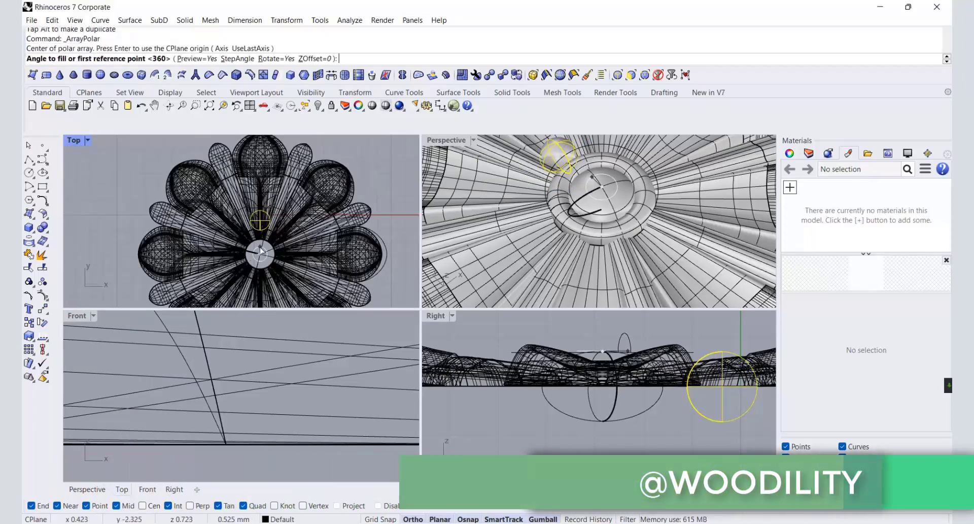
{"action": "key", "text": "Return"}
{"action": "key", "text": "Return"}
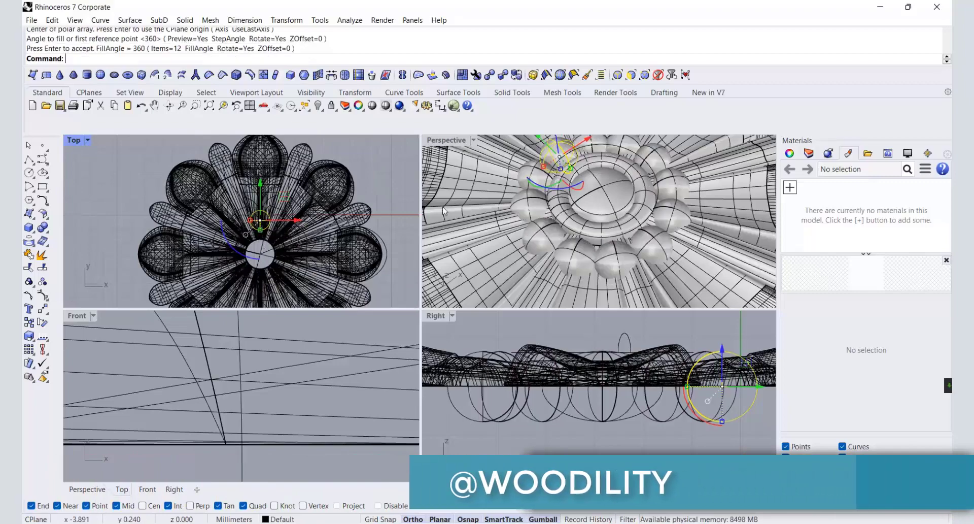
- Examine the whole flower in the maximized perspective view, including its rendered metal finish from several angles
{"action": "double_click", "coordinate": [457, 144]}
{"action": "scroll", "coordinate": [455, 249], "scroll_direction": "down", "scroll_amount": 8}
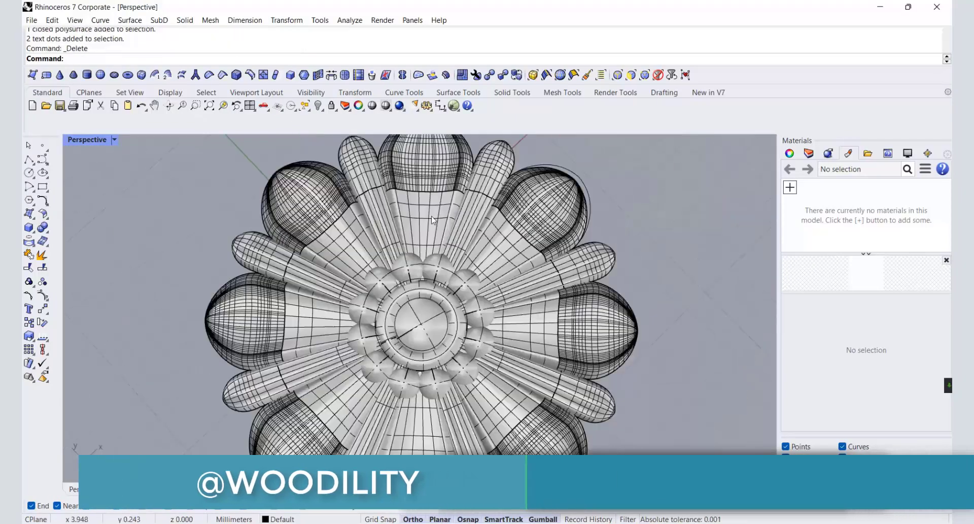
{"action": "scroll", "coordinate": [463, 220], "scroll_direction": "down", "scroll_amount": 3}
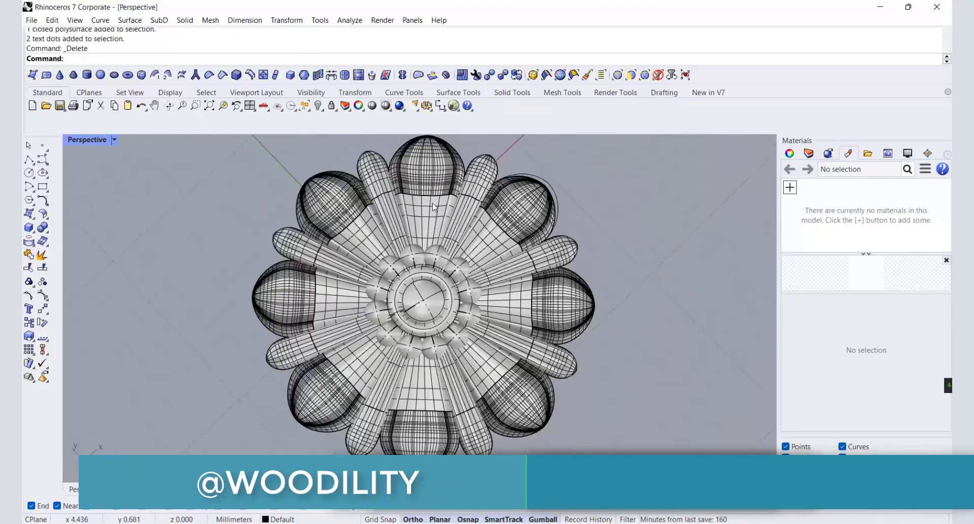
{"action": "scroll", "coordinate": [463, 220], "scroll_direction": "down", "scroll_amount": 2}
{"action": "right_click_drag", "start_coordinate": [462, 220], "coordinate": [450, 224]}
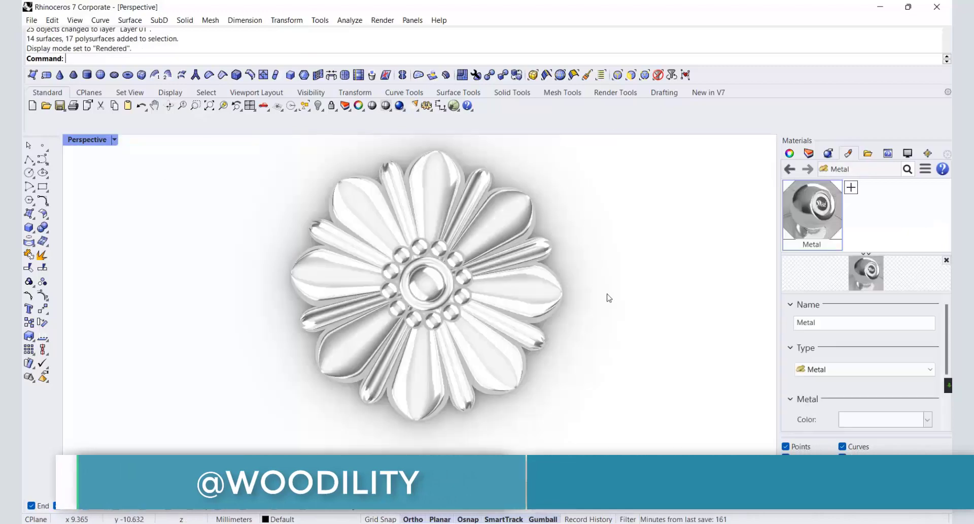
{"action": "right_click_drag", "start_coordinate": [607, 297], "coordinate": [587, 296]}
{"action": "scroll", "coordinate": [569, 275], "scroll_direction": "up", "scroll_amount": 2}
{"action": "right_click_drag", "start_coordinate": [473, 396], "coordinate": [462, 319]}
{"action": "scroll", "coordinate": [416, 229], "scroll_direction": "up", "scroll_amount": 2}
{"action": "scroll", "coordinate": [403, 290], "scroll_direction": "down", "scroll_amount": 2}
{"action": "right_click_drag", "start_coordinate": [402, 289], "coordinate": [410, 326]}
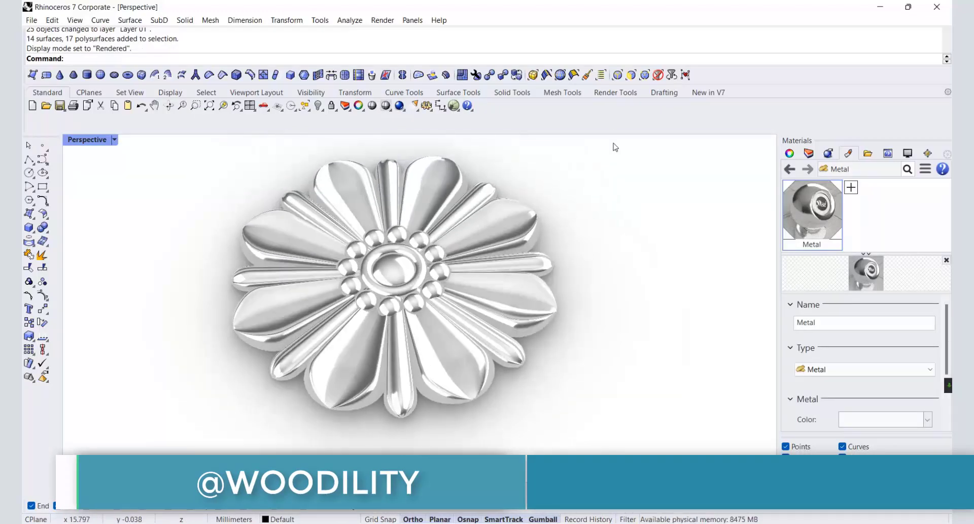